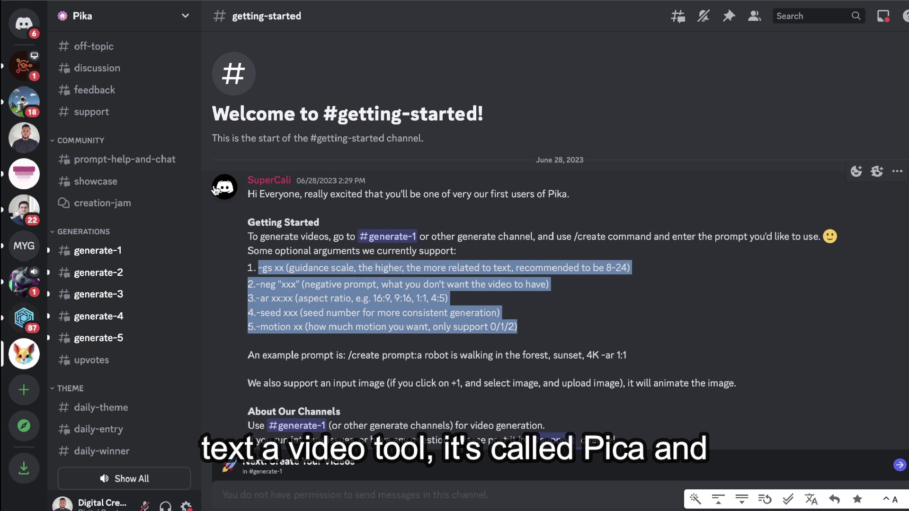
Read the getting-started channel's instructions on the create command, its optional arguments and the server's channels.
mouse_move(183, 201)
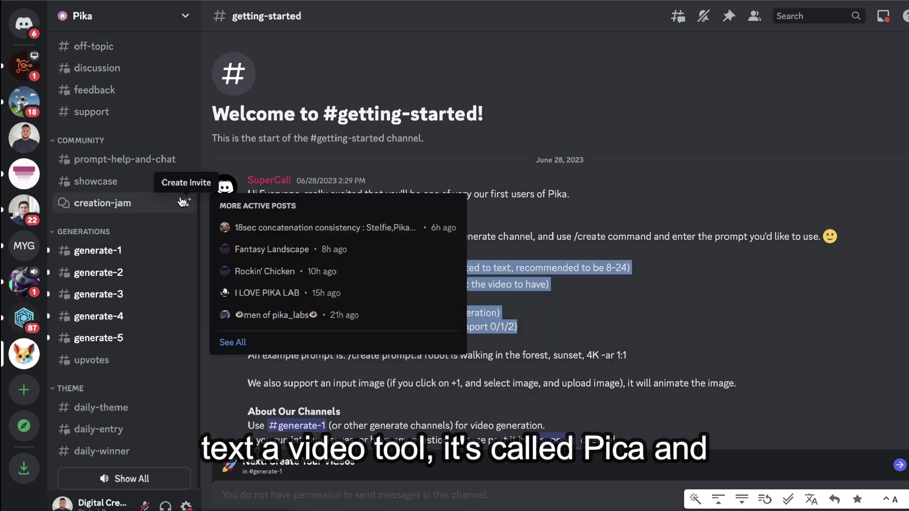
mouse_move(130, 290)
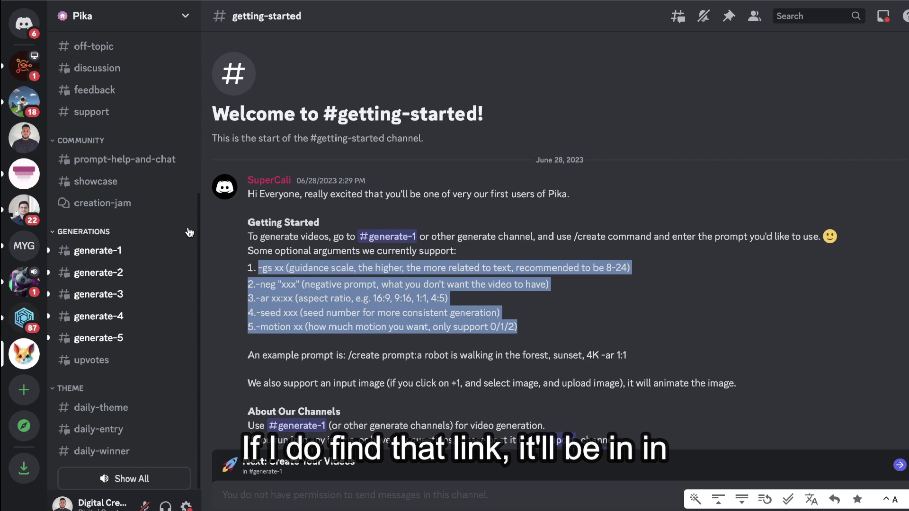
scroll(331, 236, down, 5)
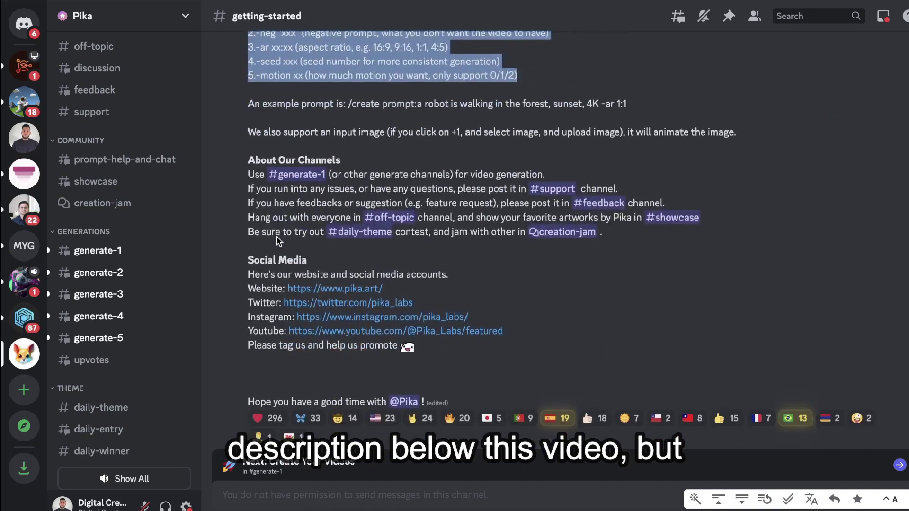
Open the generate-3 channel and browse the prompts and videos generated there.
click(121, 294)
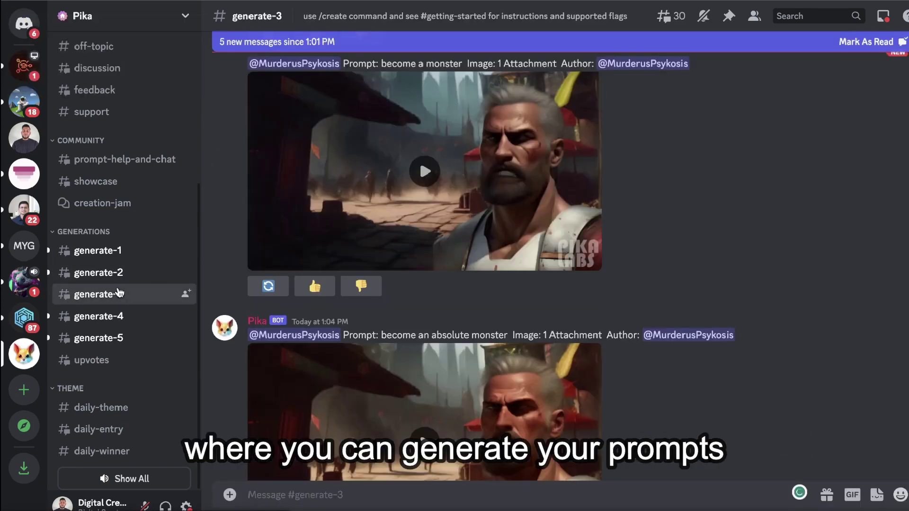
scroll(411, 277, down, 15)
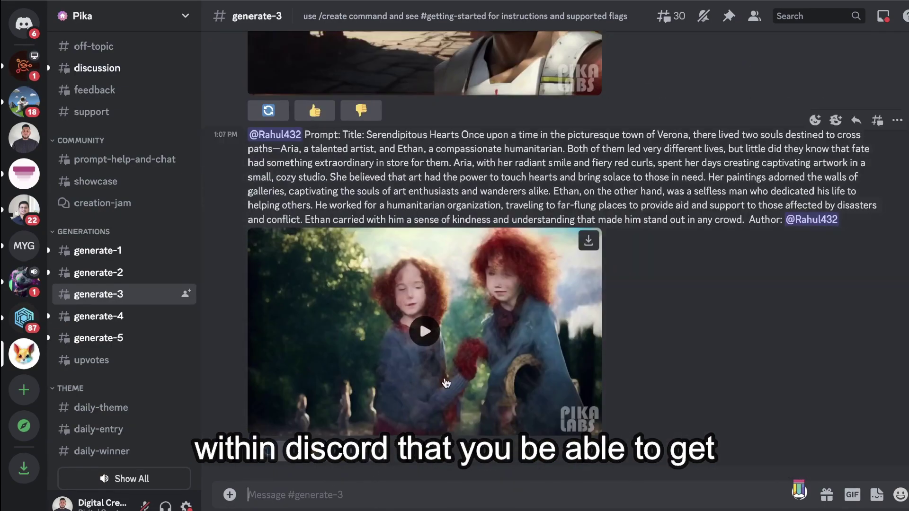
scroll(516, 350, down, 5)
scroll(484, 303, up, 6)
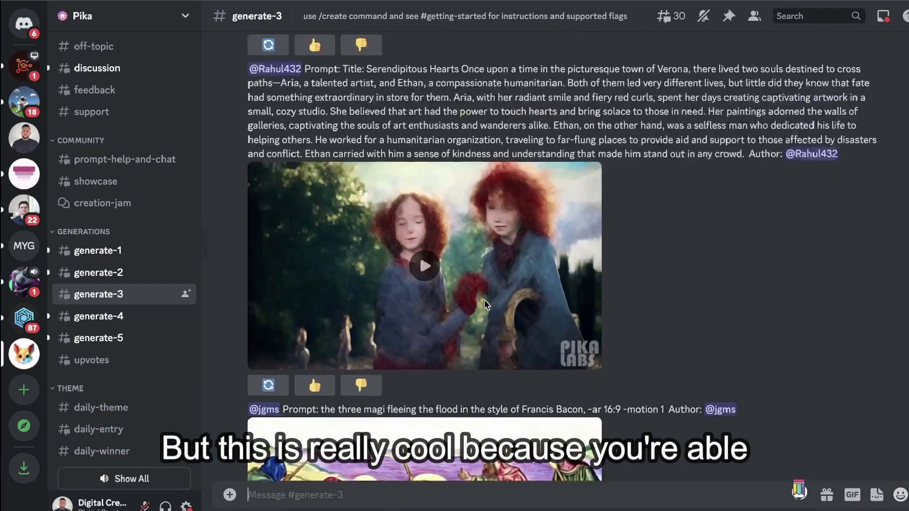
scroll(484, 300, up, 9)
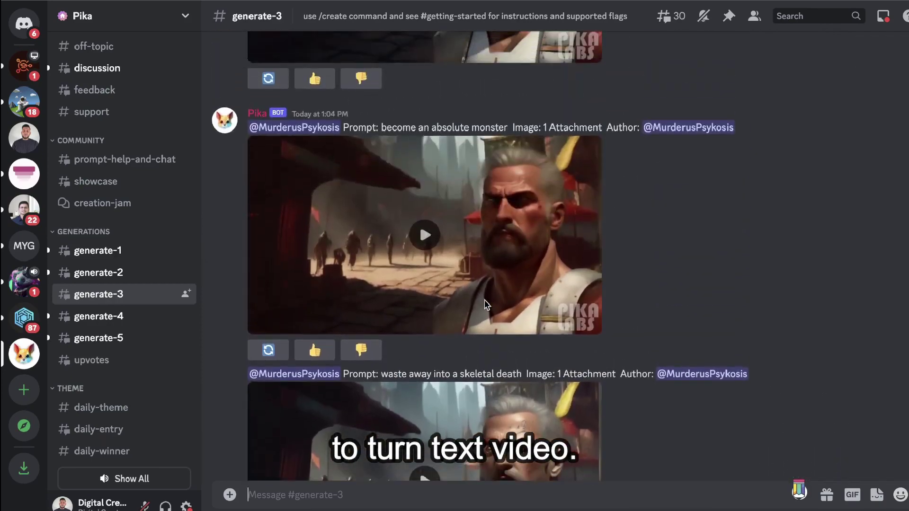
scroll(485, 306, up, 9)
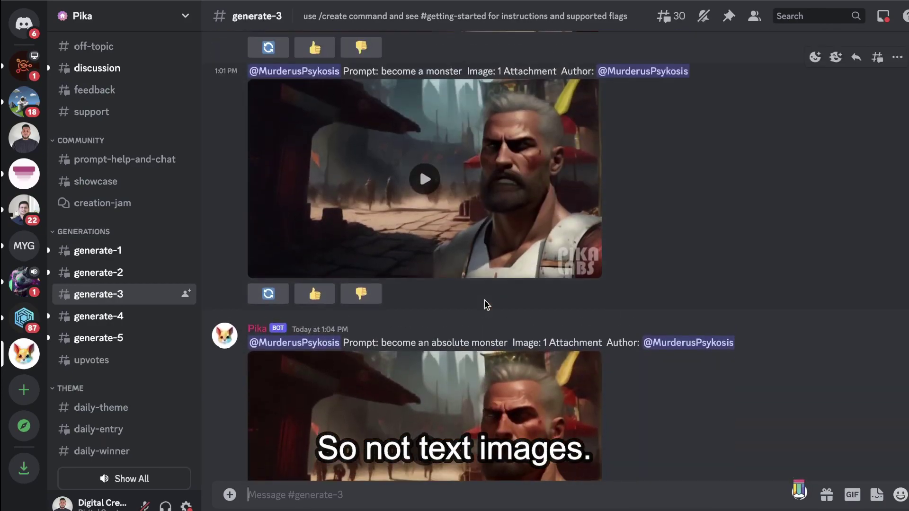
scroll(484, 299, up, 6)
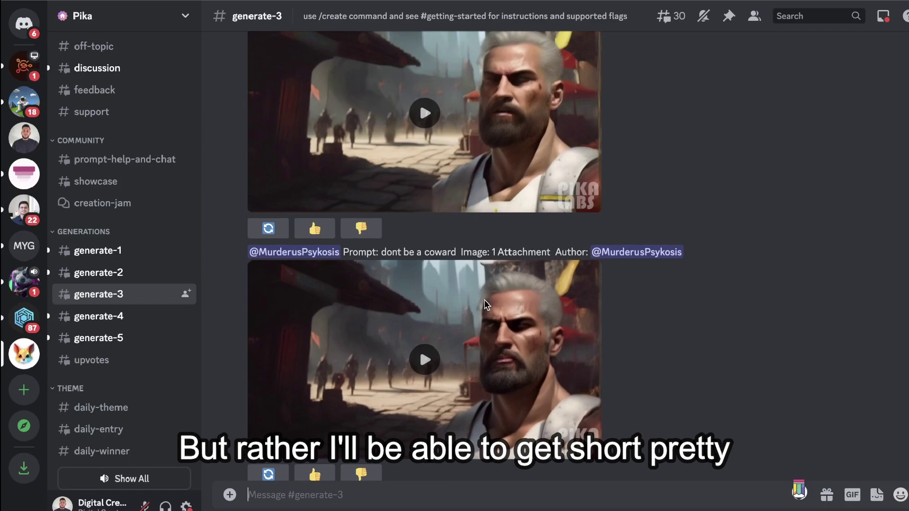
scroll(485, 305, up, 8)
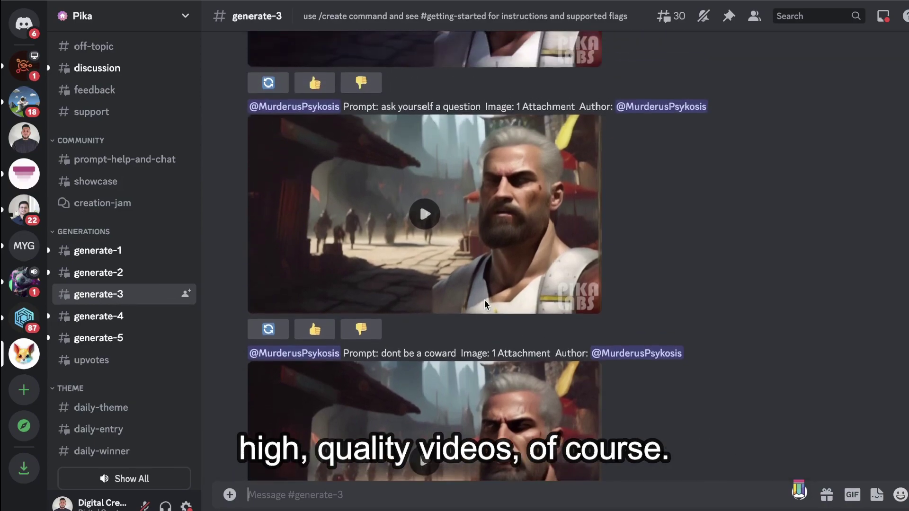
scroll(484, 300, up, 1)
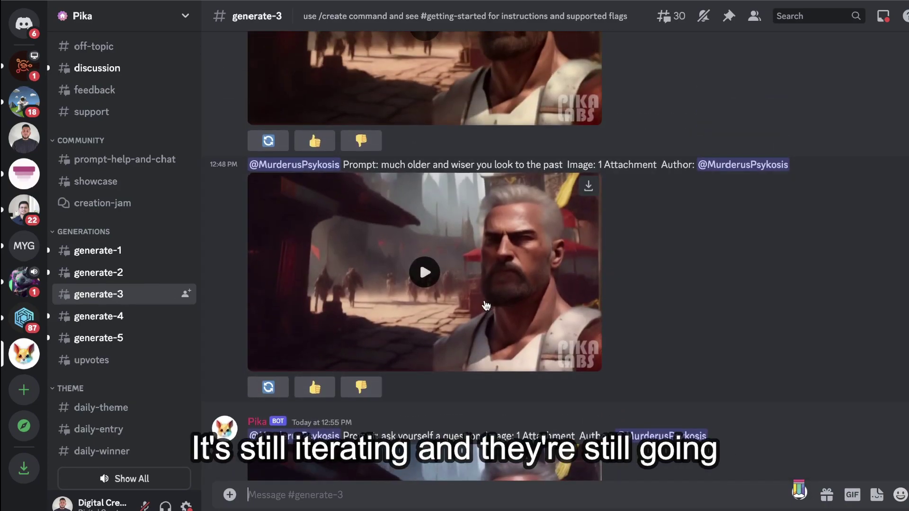
scroll(484, 300, up, 5)
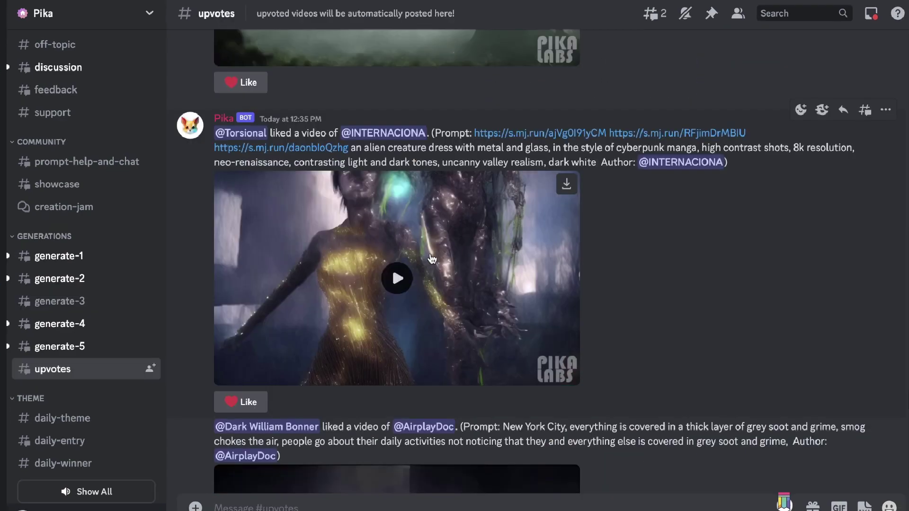
Play the upvoted videos of the alien creature dress and the soot-covered New York City.
click(432, 259)
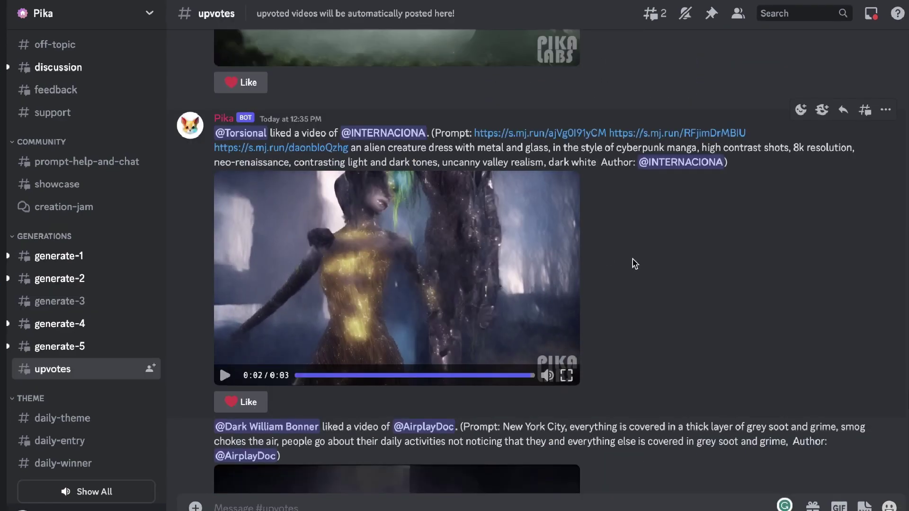
scroll(633, 262, down, 5)
click(421, 270)
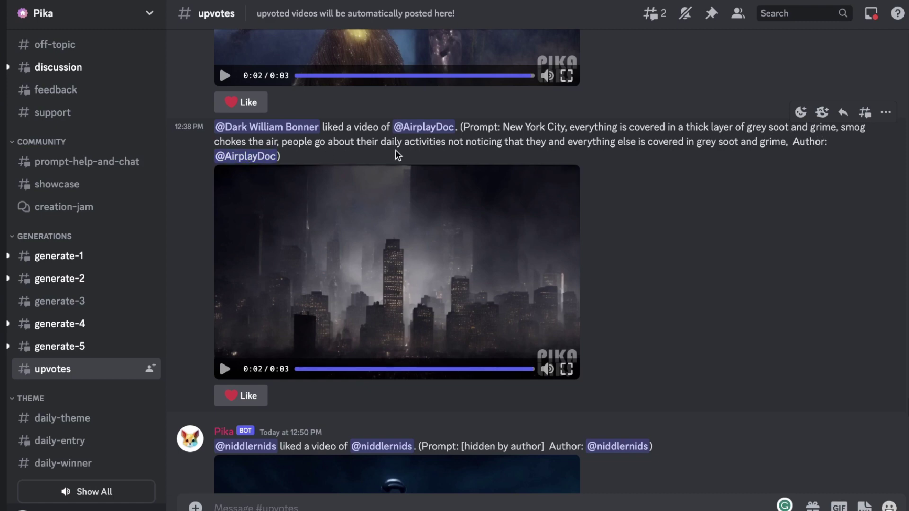
click(226, 369)
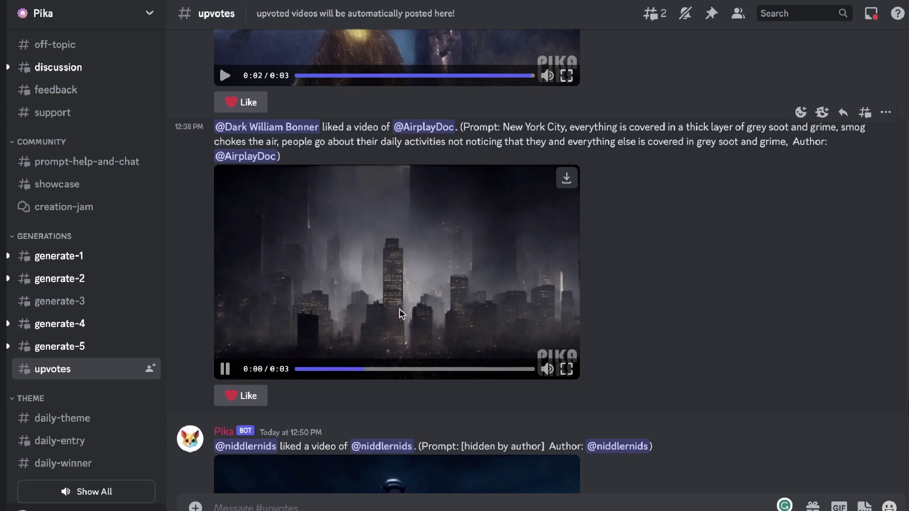
Play the upvoted videos of the robot riding a motorcycle and the badger singing a happy song.
scroll(512, 367, down, 8)
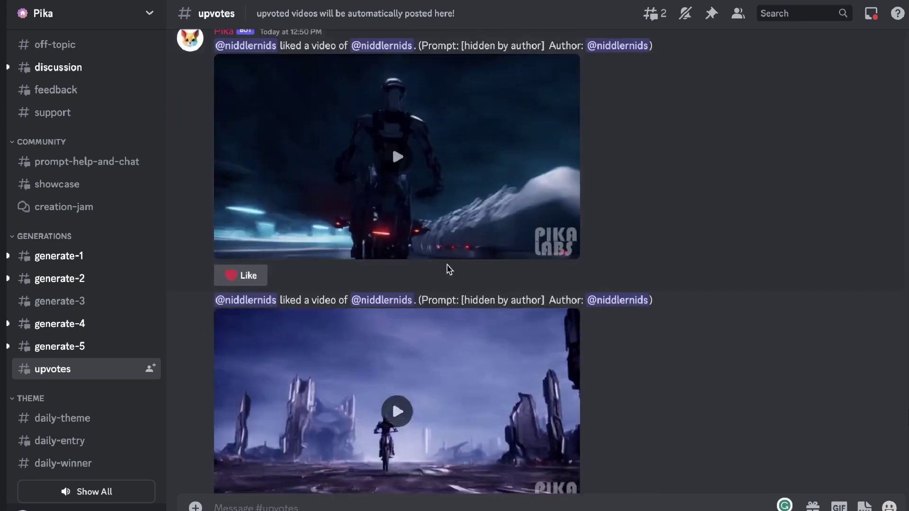
click(396, 157)
scroll(450, 155, up, 1)
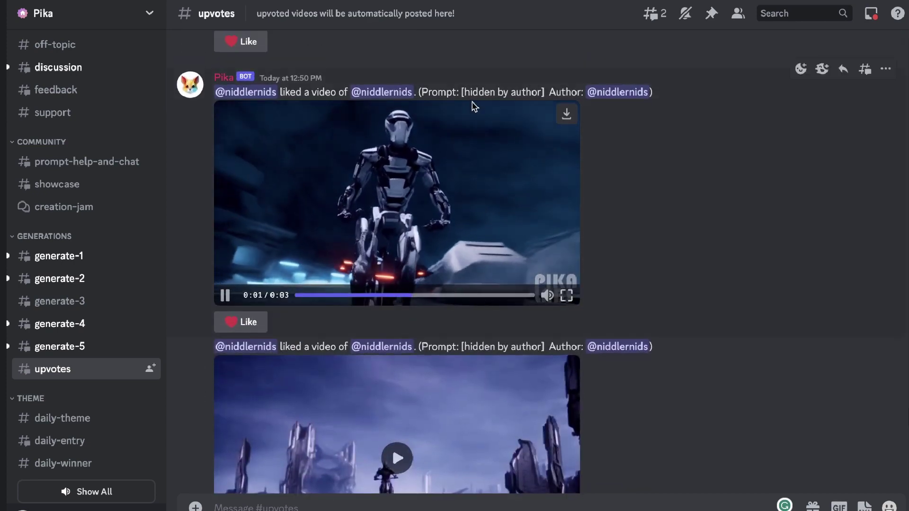
scroll(483, 110, down, 8)
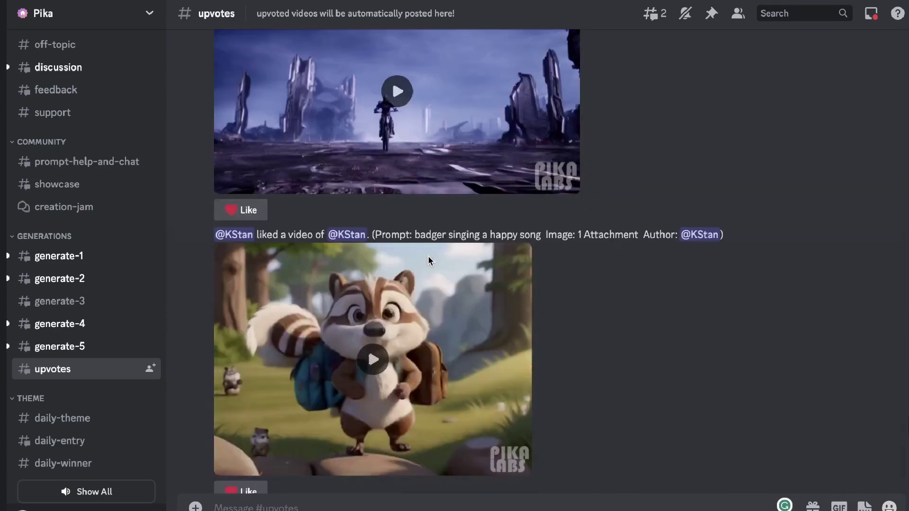
scroll(430, 261, down, 1)
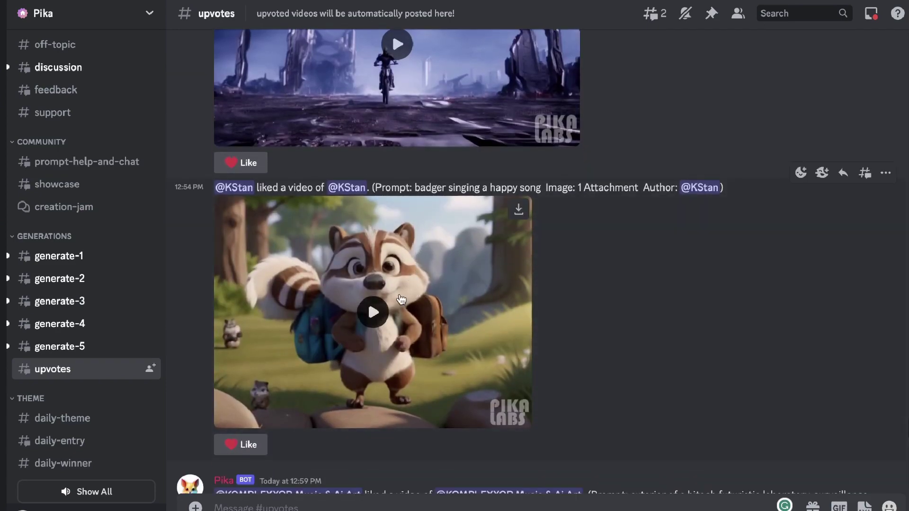
click(402, 313)
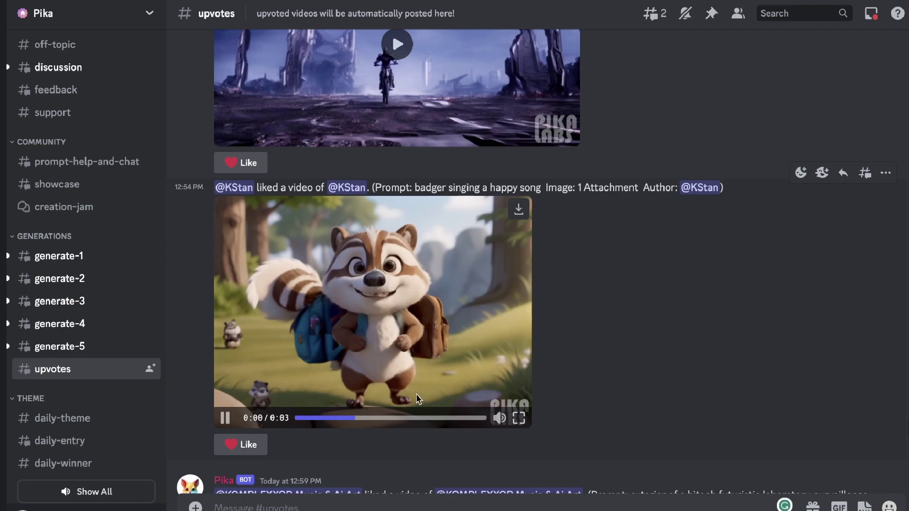
Browse newer posts in the upvotes channel and play the video of the woman seated among yellow chairs.
scroll(265, 406, down, 18)
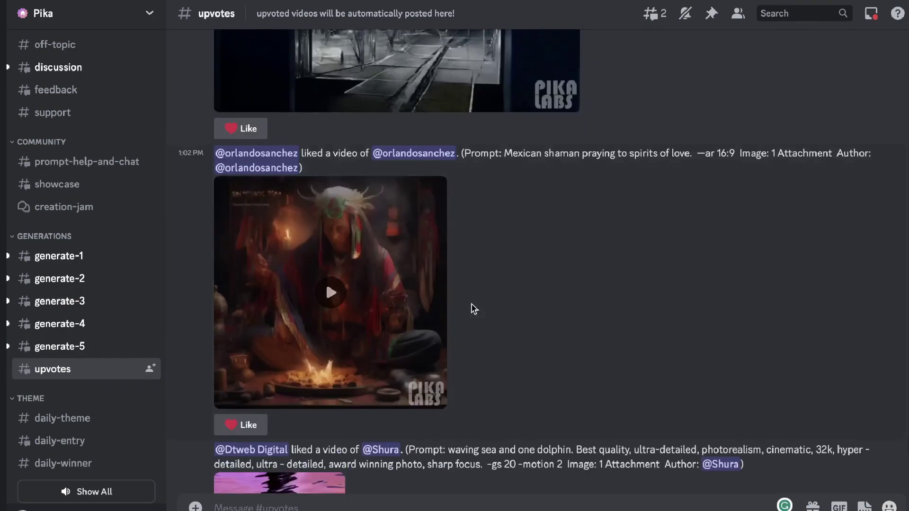
scroll(474, 309, down, 2)
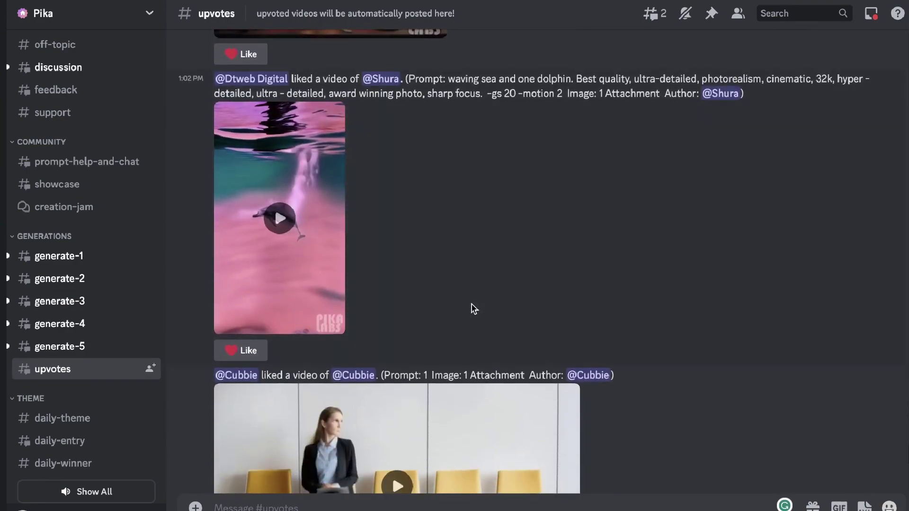
scroll(551, 282, down, 2)
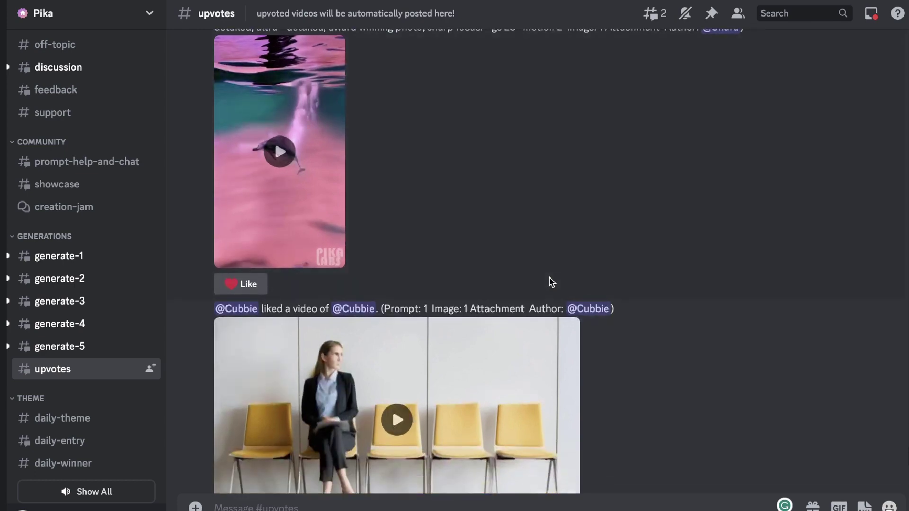
scroll(550, 279, down, 2)
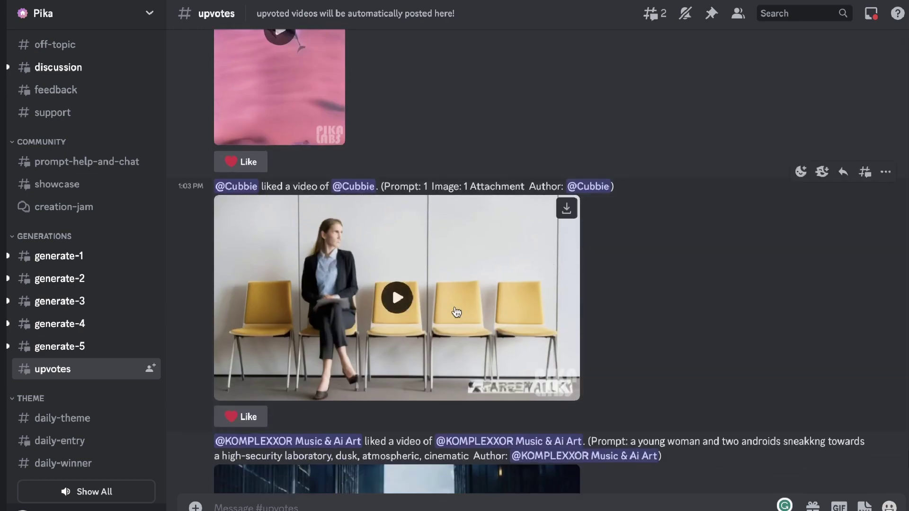
click(402, 300)
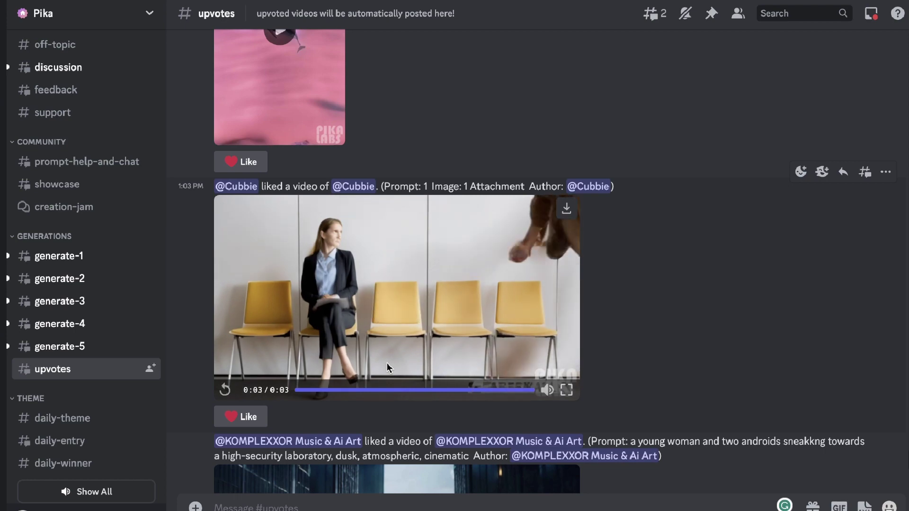
Play the first two videos of a young woman and two androids sneaking towards a high-security laboratory.
scroll(387, 367, down, 5)
click(398, 292)
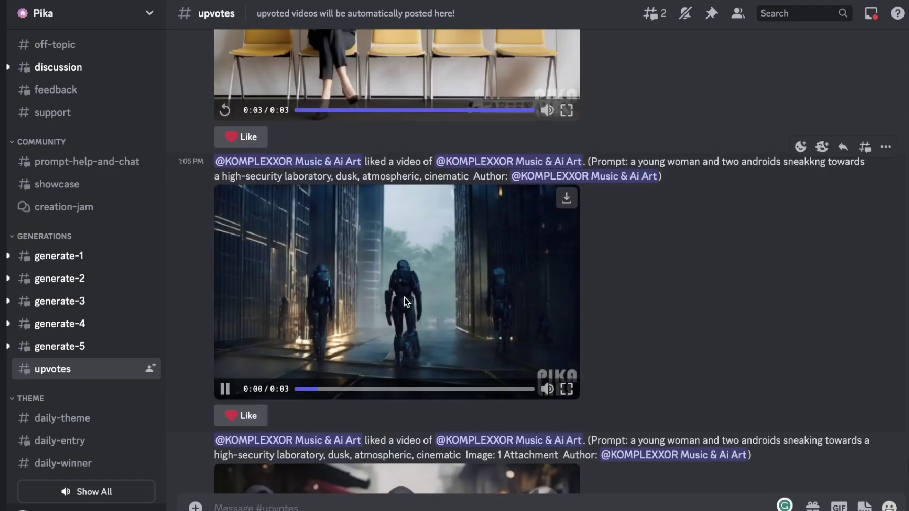
click(226, 390)
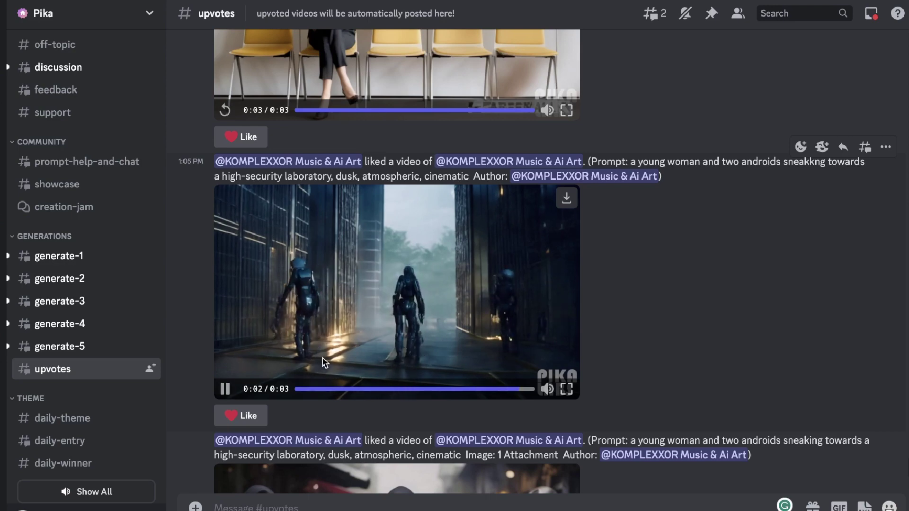
scroll(352, 323, down, 1)
scroll(351, 323, down, 1)
click(391, 265)
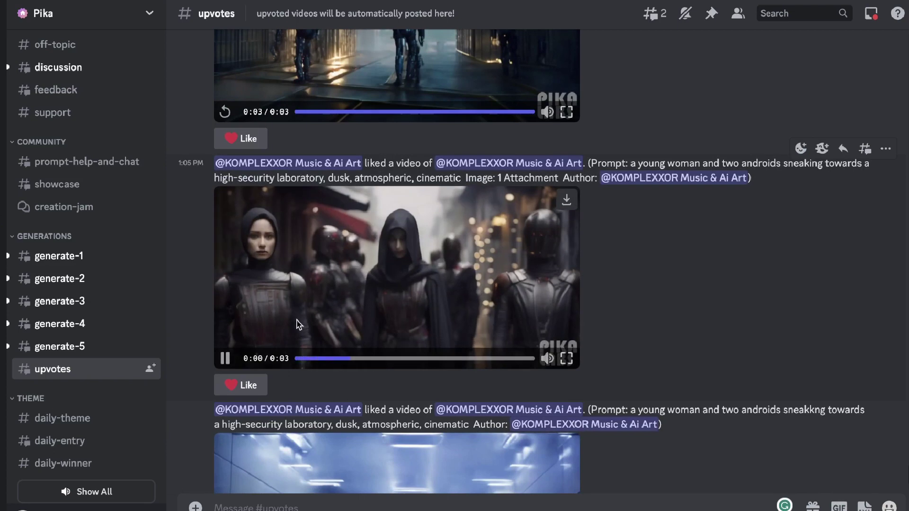
click(225, 358)
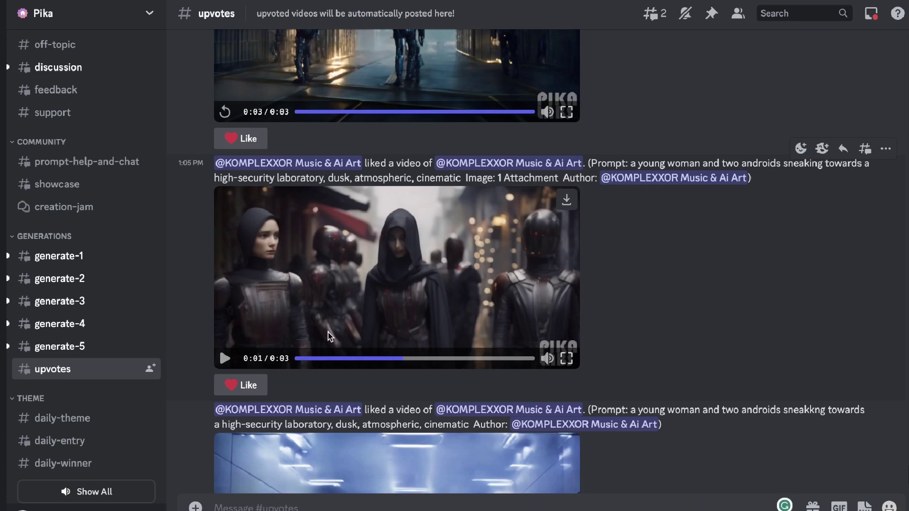
click(225, 358)
Browse the earlier posts in the upvotes channel for more example prompts and videos.
scroll(242, 356, down, 4)
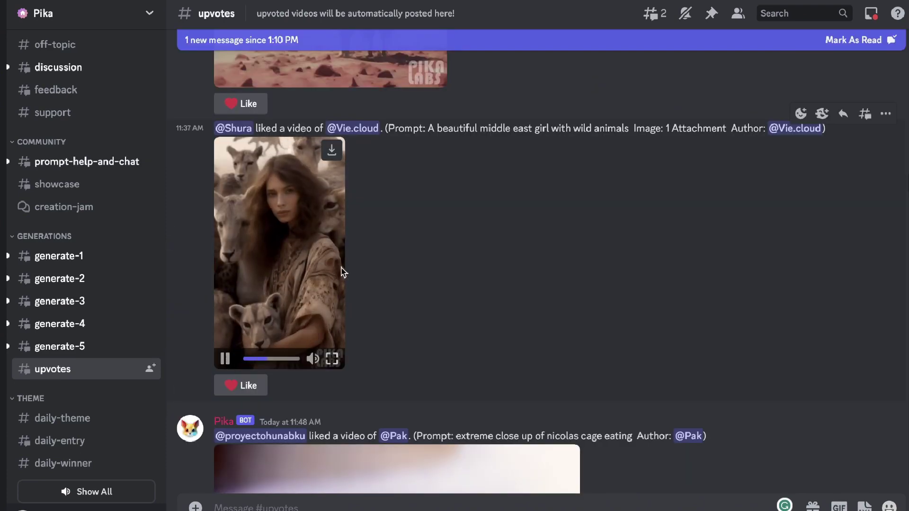
scroll(486, 263, up, 15)
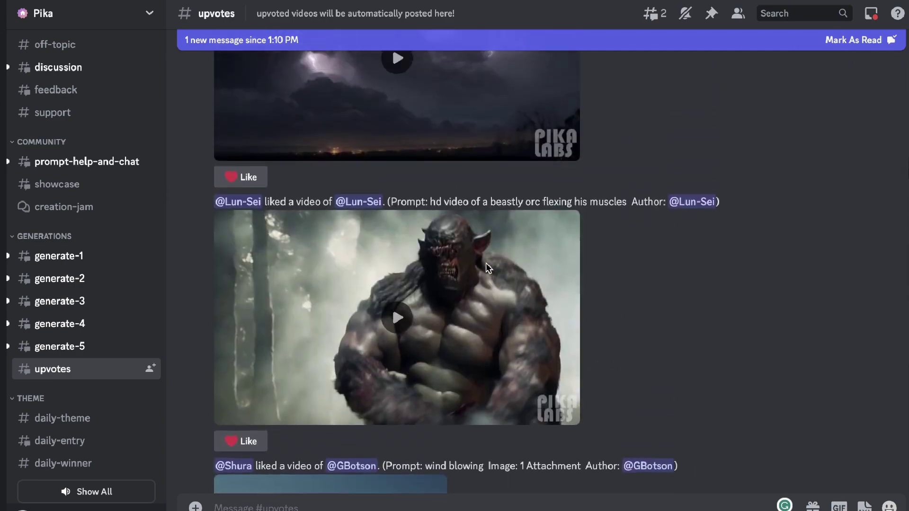
scroll(664, 214, up, 20)
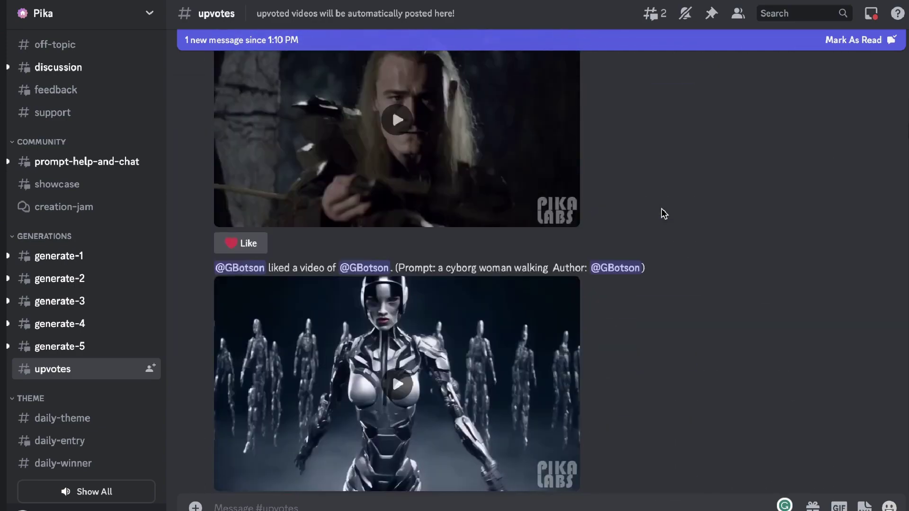
scroll(664, 214, up, 5)
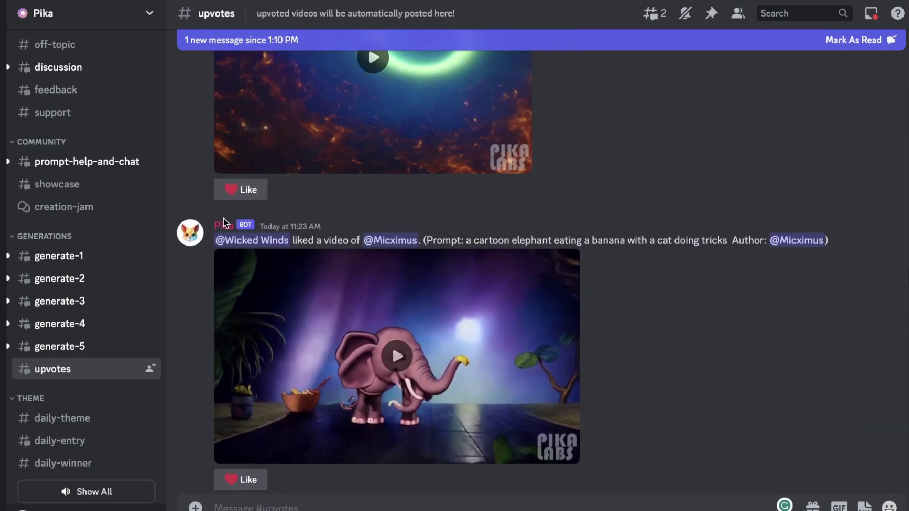
Open the generate-1 channel and start Pika's /create command for a new prompt.
click(98, 258)
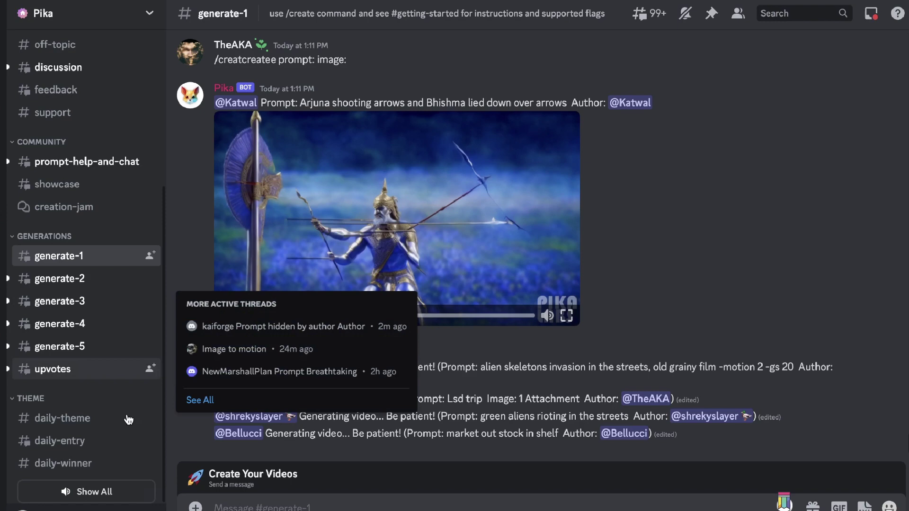
text(/)
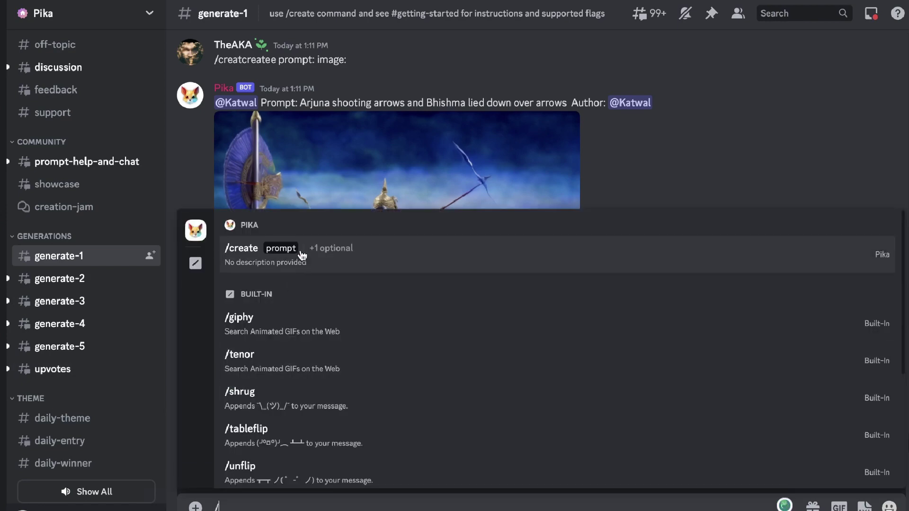
click(302, 256)
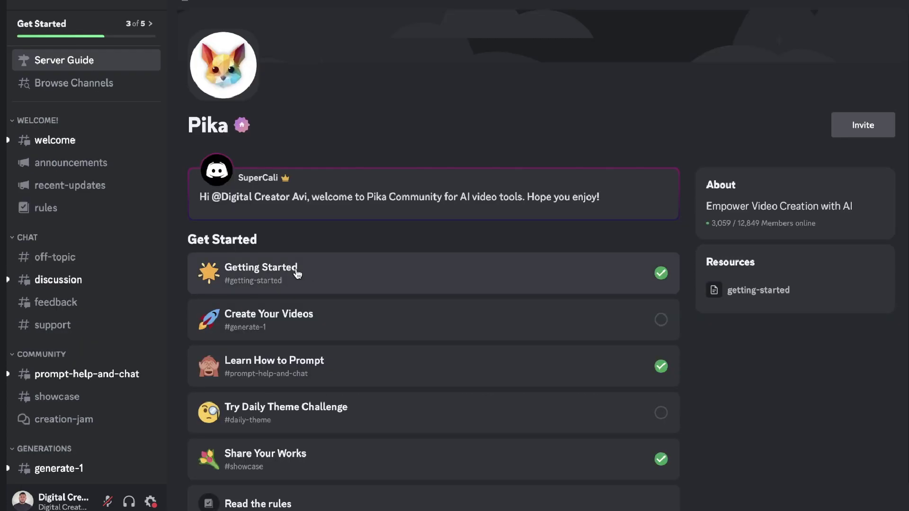
Open the getting-started guide and copy the video generation instructions with all the optional arguments through -motion.
click(297, 273)
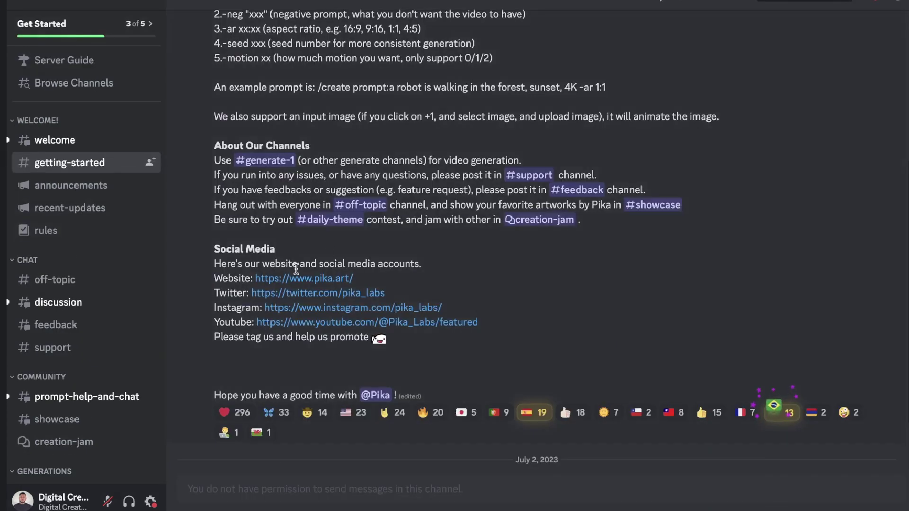
scroll(418, 210, up, 5)
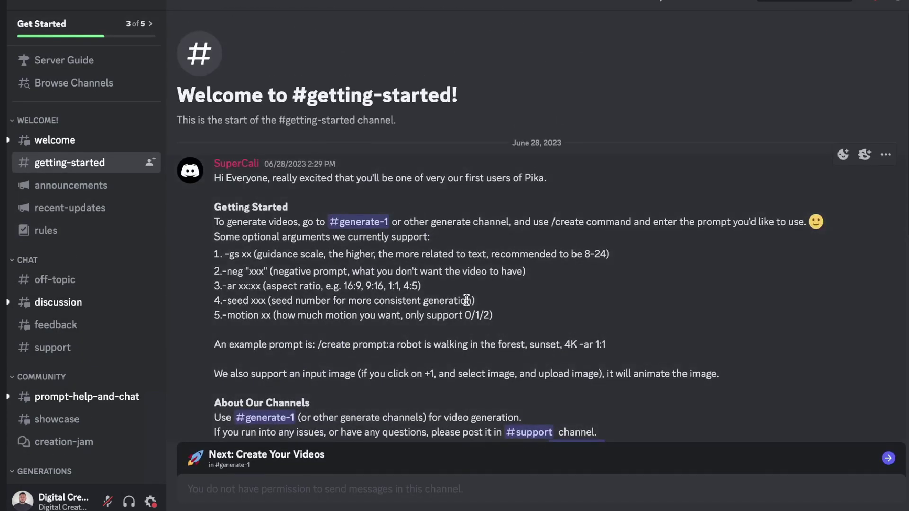
drag(489, 307, 207, 214)
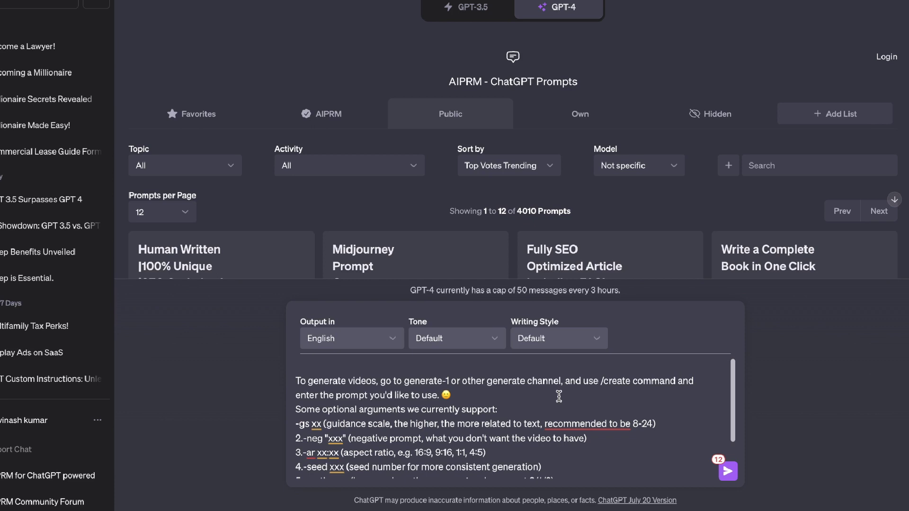
In ChatGPT, below the pasted instructions, request an effective text-to-video prompt of a man driving a sportscar down a highly lit highway at night, 16:9.
scroll(558, 395, down, 1)
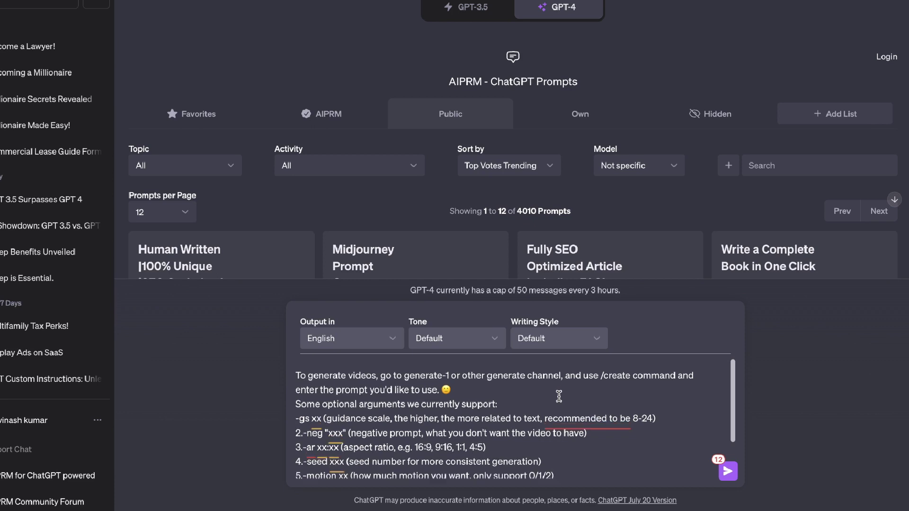
text(using these instructions create an effective prompt for a text to video of a man driving a sportscar down a highly lit highway at night with the aspect ration of 16:9)
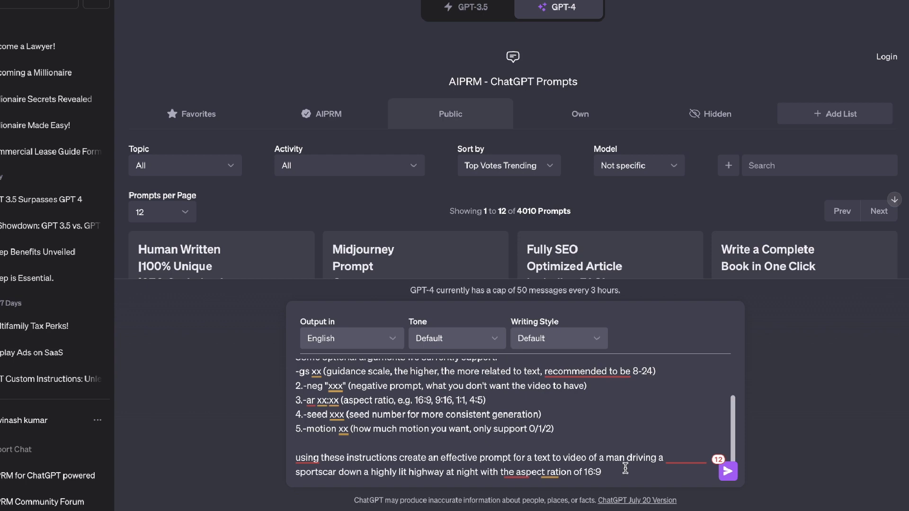
key(Return)
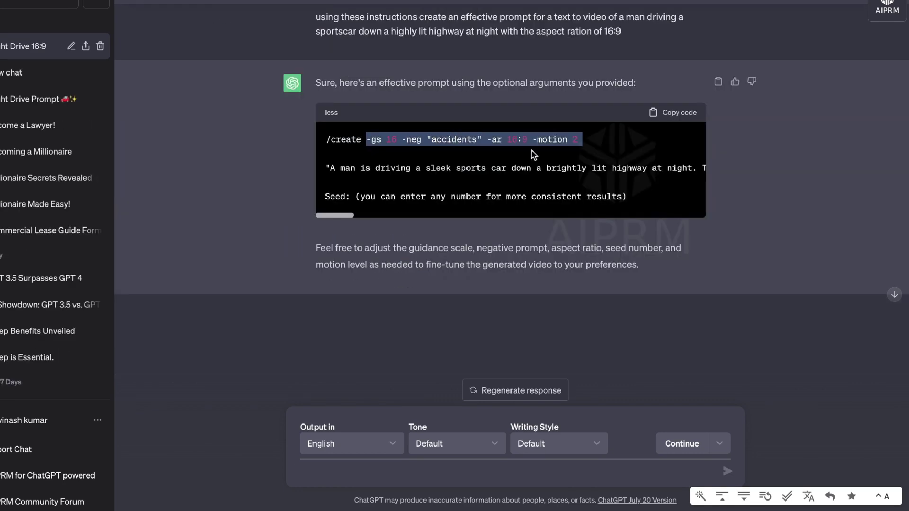
Copy ChatGPT's sports car prompt with -gs 16, -neg "accidents", -ar 16:9 and -motion 2 into Discord's /create command and submit it.
drag(534, 144, 734, 170)
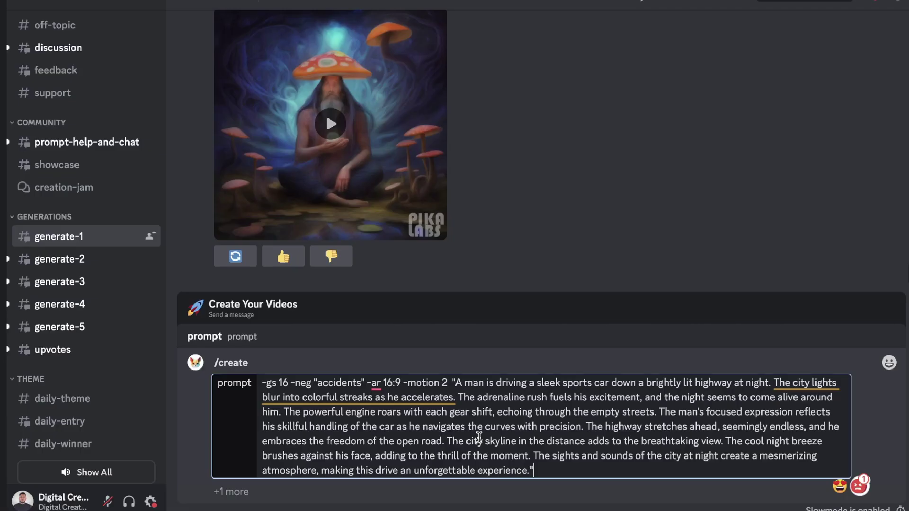
key(Return)
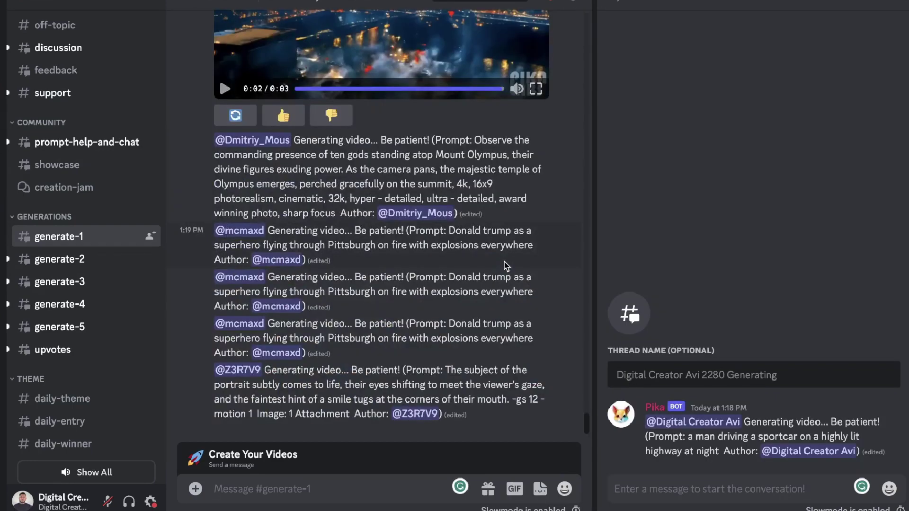
Look through the generate-1 posts for the video of a man driving a sportcar on a highly lit highway at night.
scroll(505, 265, up, 5)
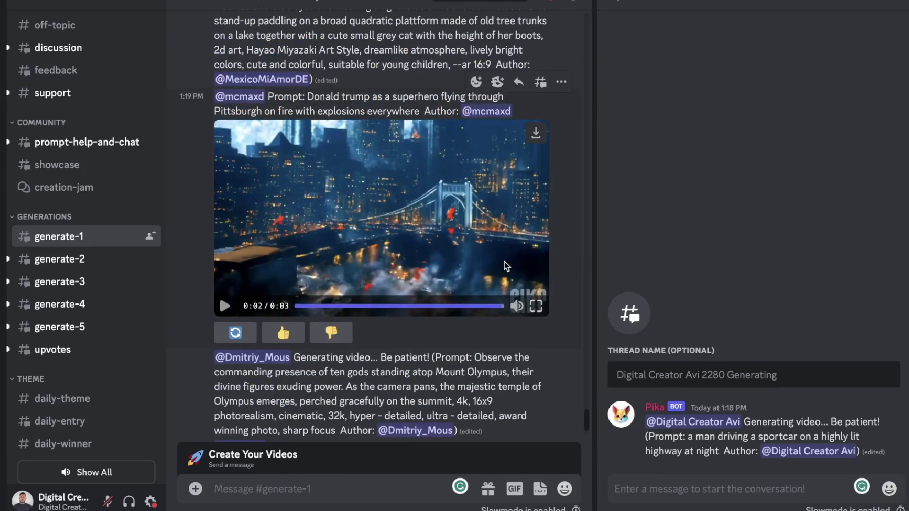
scroll(505, 265, up, 10)
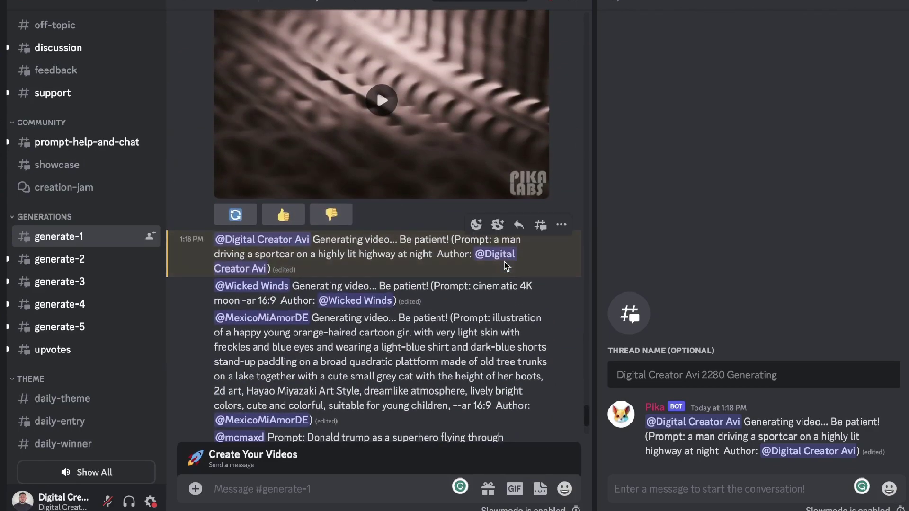
scroll(505, 265, up, 5)
scroll(506, 265, down, 15)
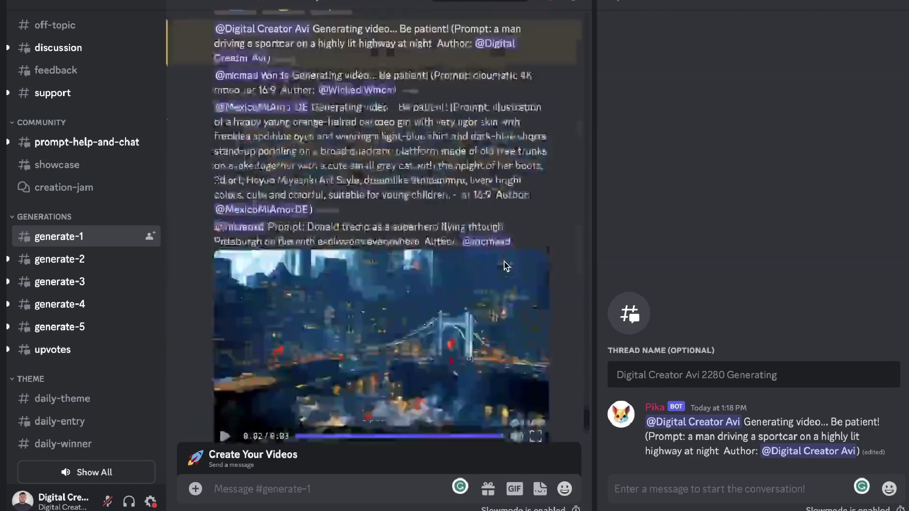
scroll(481, 220, down, 15)
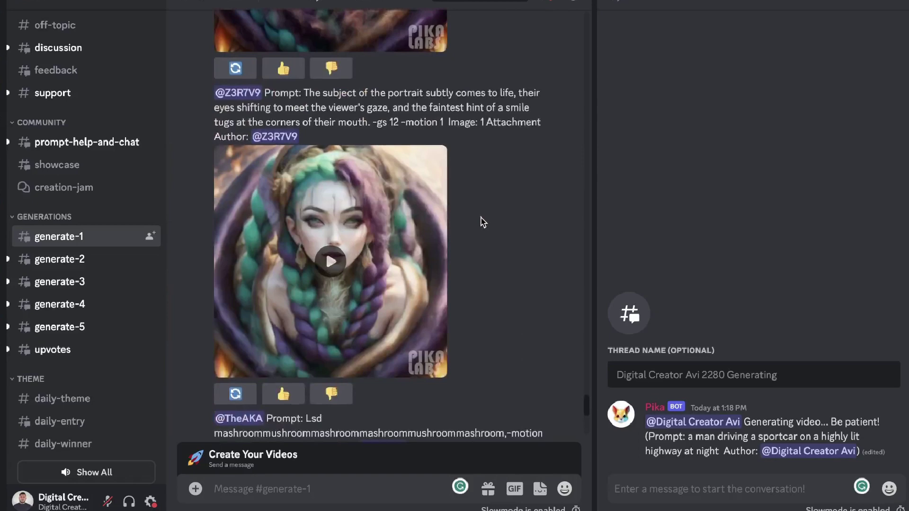
scroll(481, 220, down, 5)
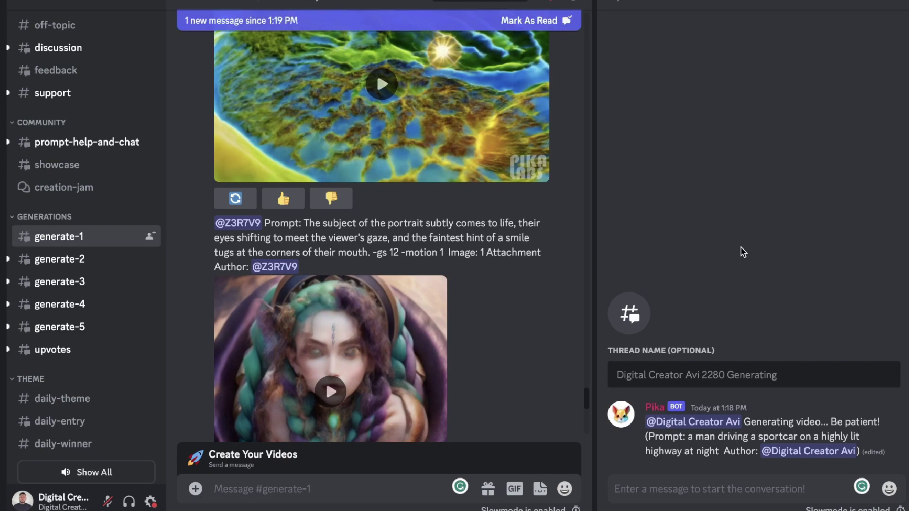
scroll(507, 171, up, 5)
scroll(448, 313, down, 5)
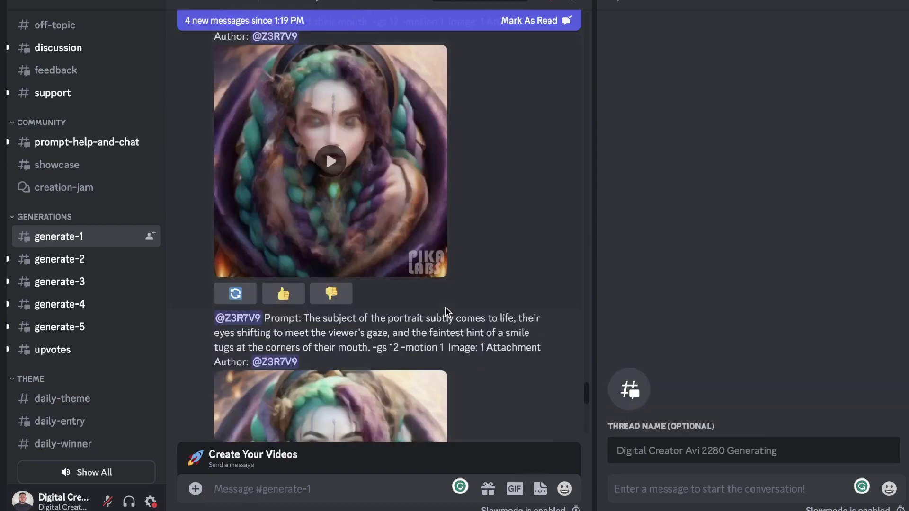
scroll(447, 312, down, 5)
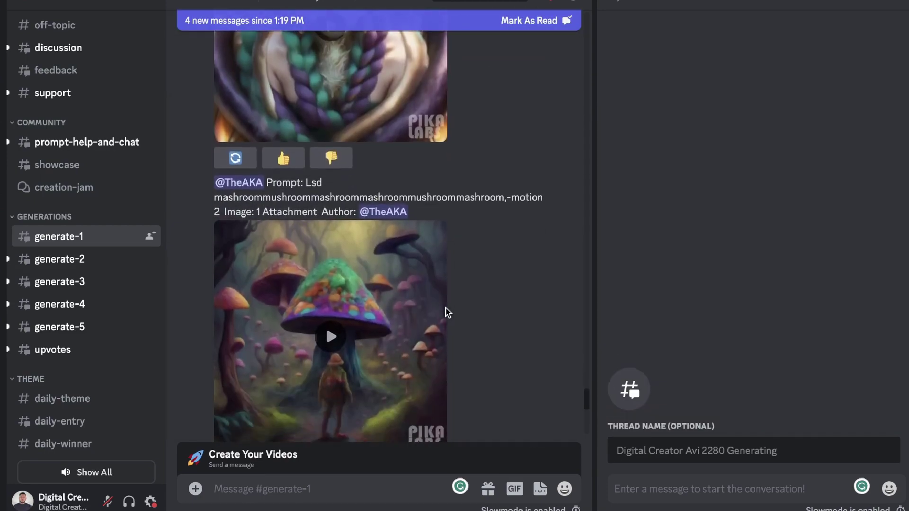
scroll(447, 313, down, 10)
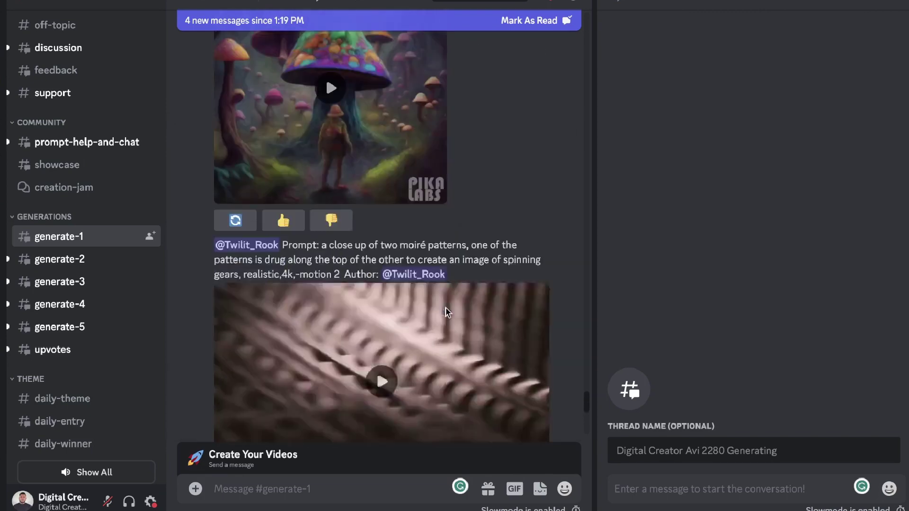
scroll(447, 312, down, 2)
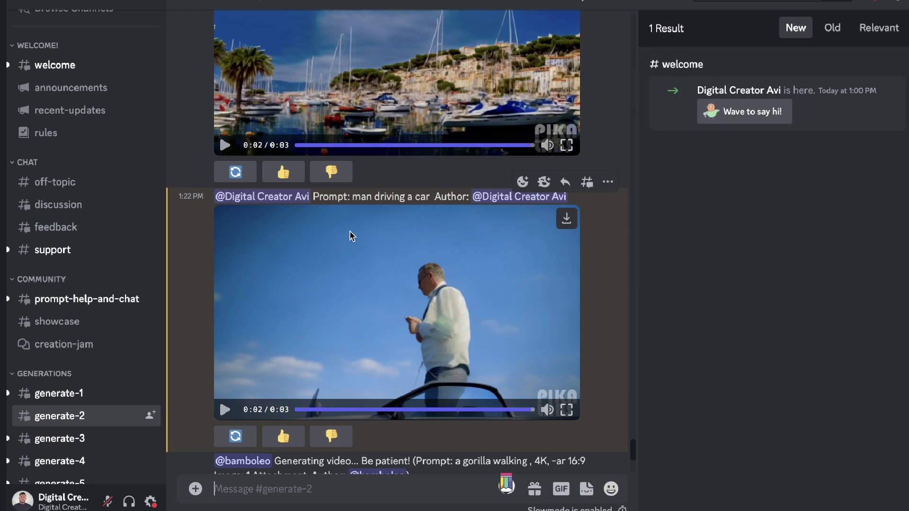
In generate-2, play the "man driving a car" video and the one generated from the long sports car prompt with gs 16.
click(258, 399)
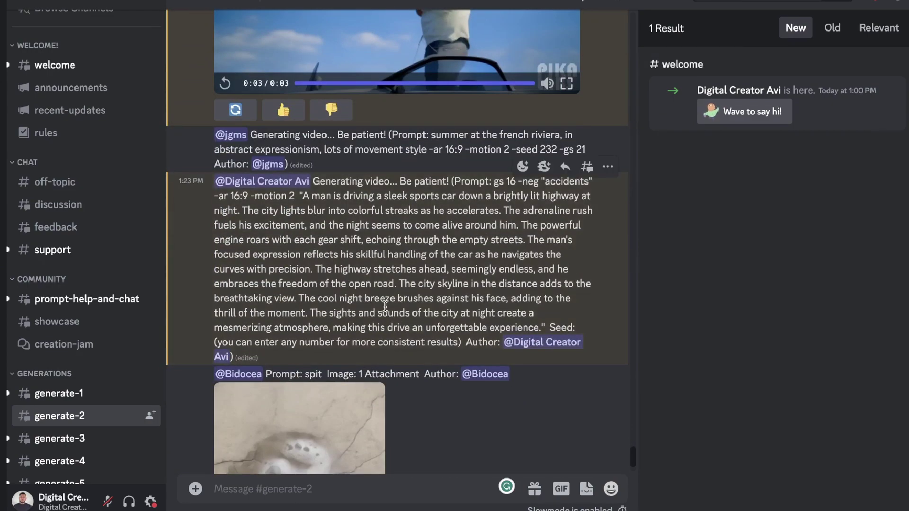
scroll(385, 307, down, 4)
scroll(385, 311, up, 7)
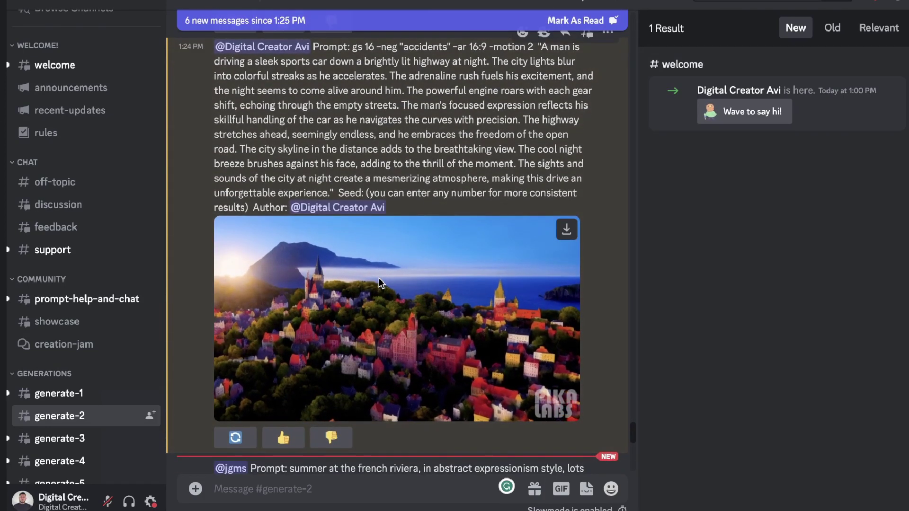
click(378, 279)
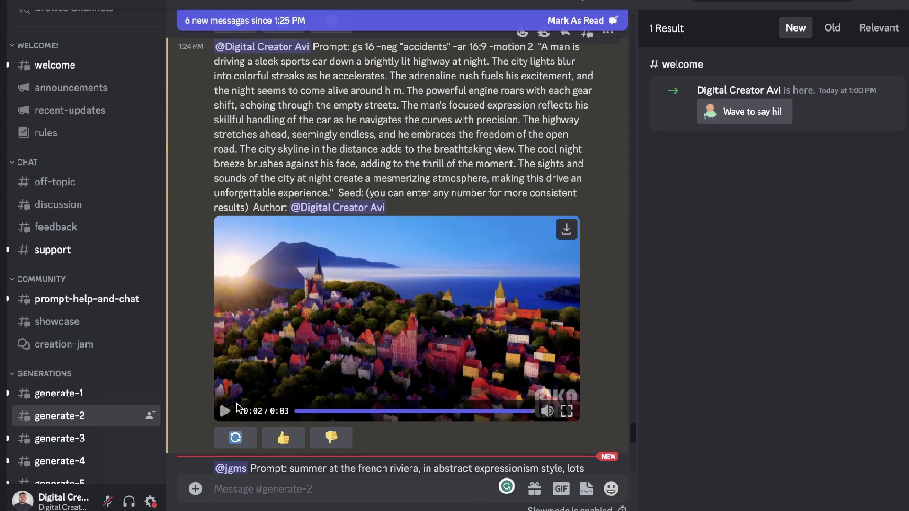
click(343, 337)
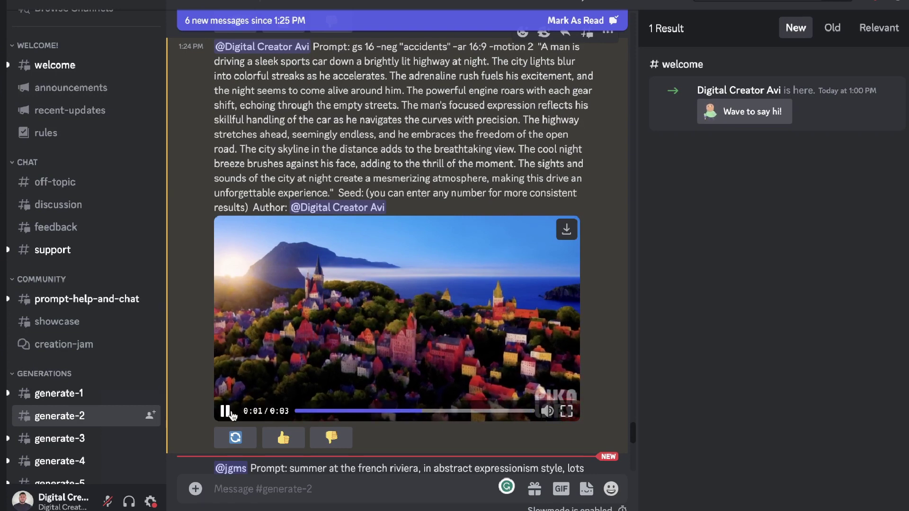
click(230, 413)
Find the video generated from the sports car description without arguments and replay it several times.
scroll(378, 332, down, 10)
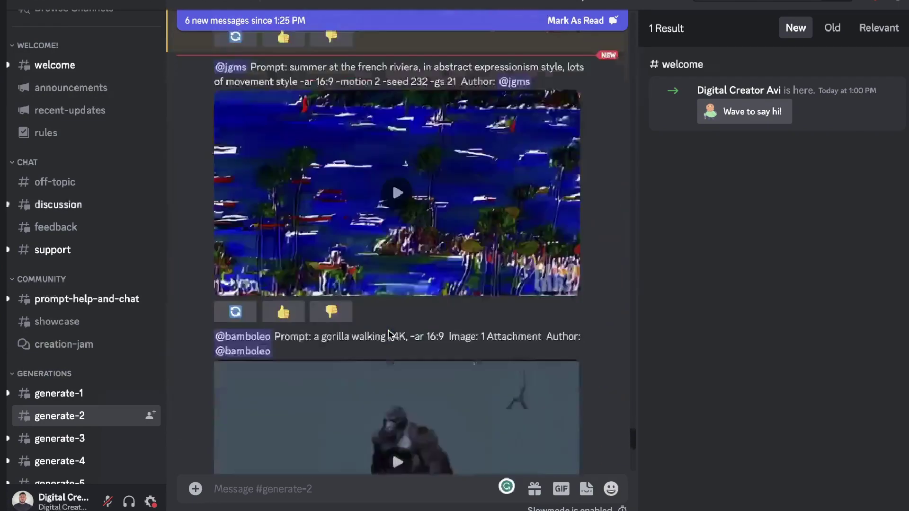
scroll(418, 265, down, 8)
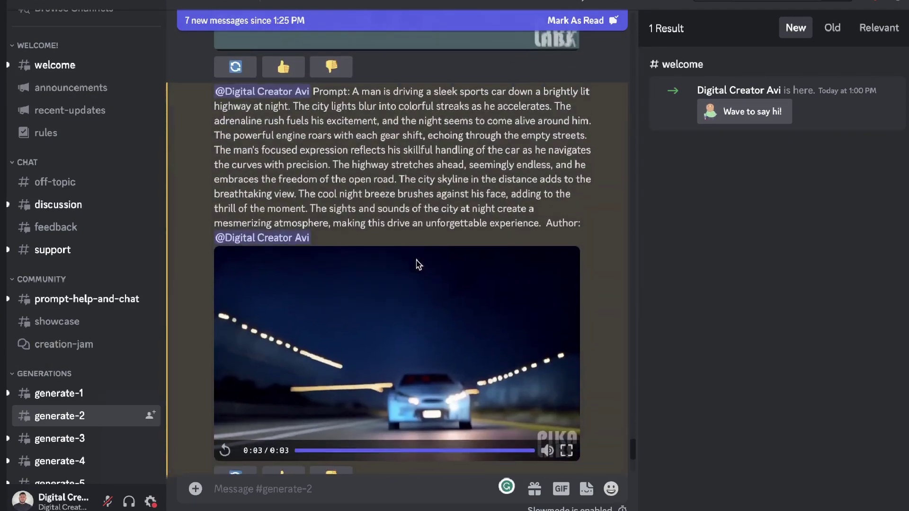
scroll(418, 265, down, 1)
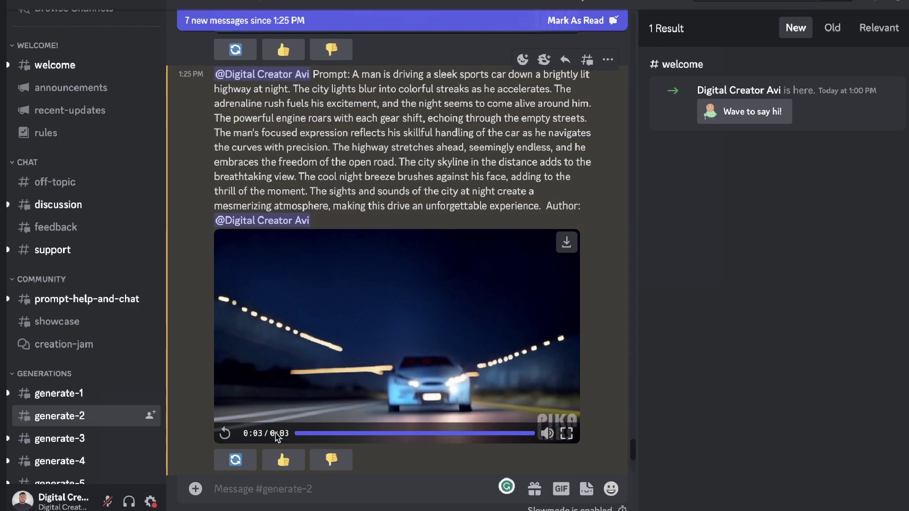
click(224, 434)
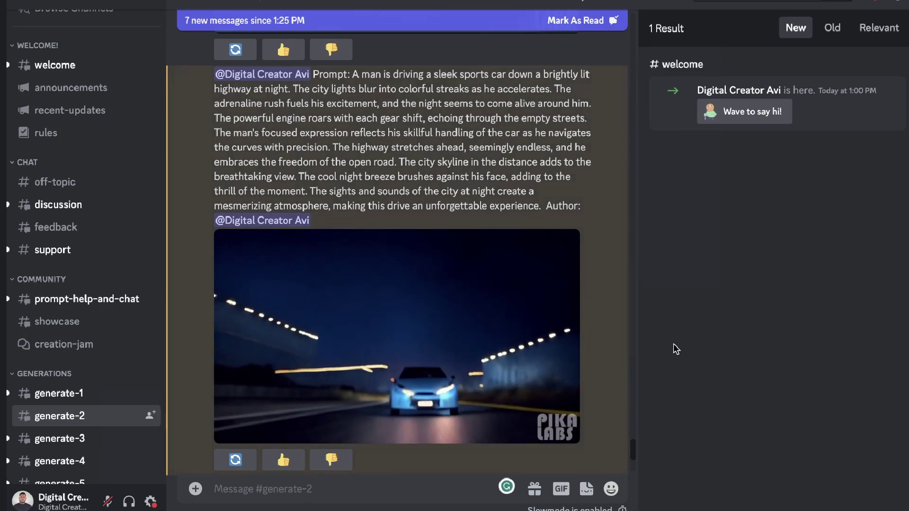
click(436, 376)
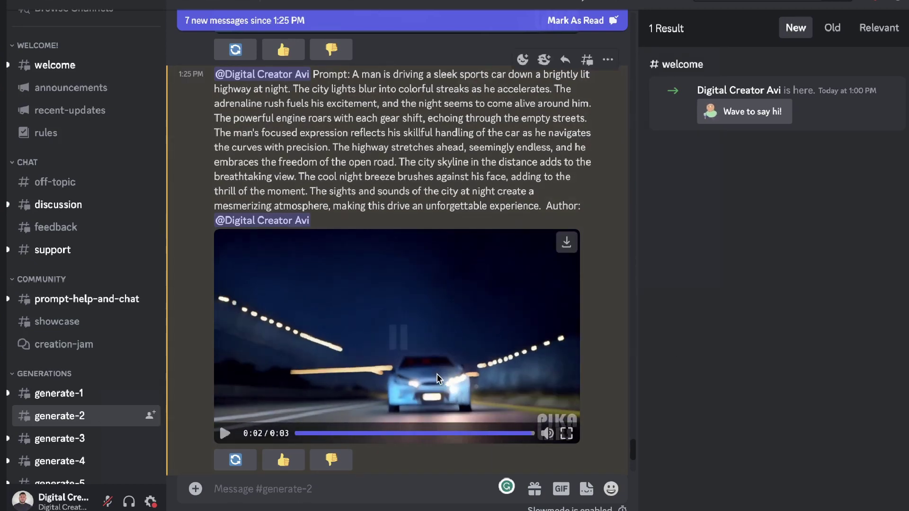
click(307, 410)
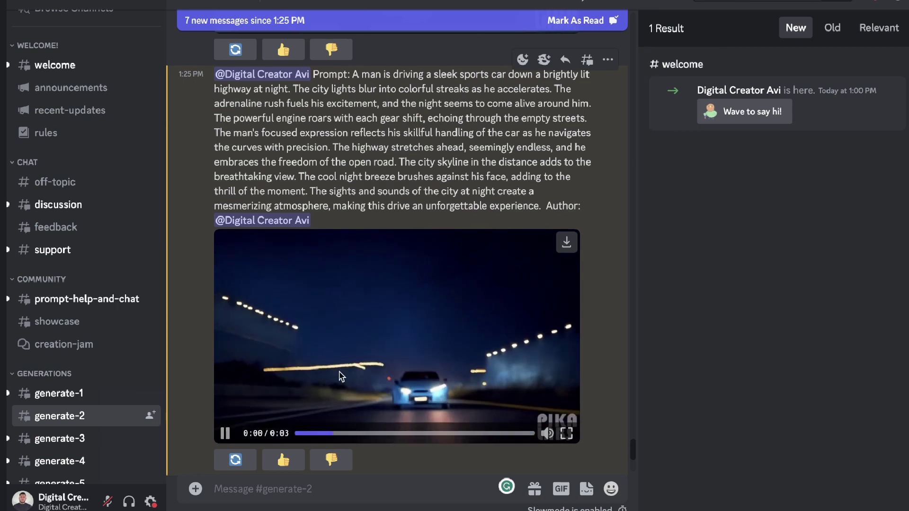
scroll(339, 376, down, 1)
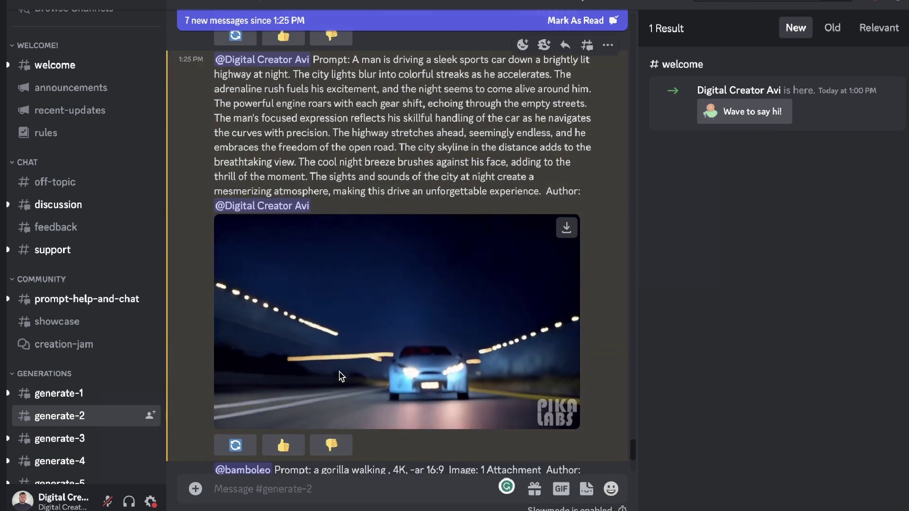
click(339, 377)
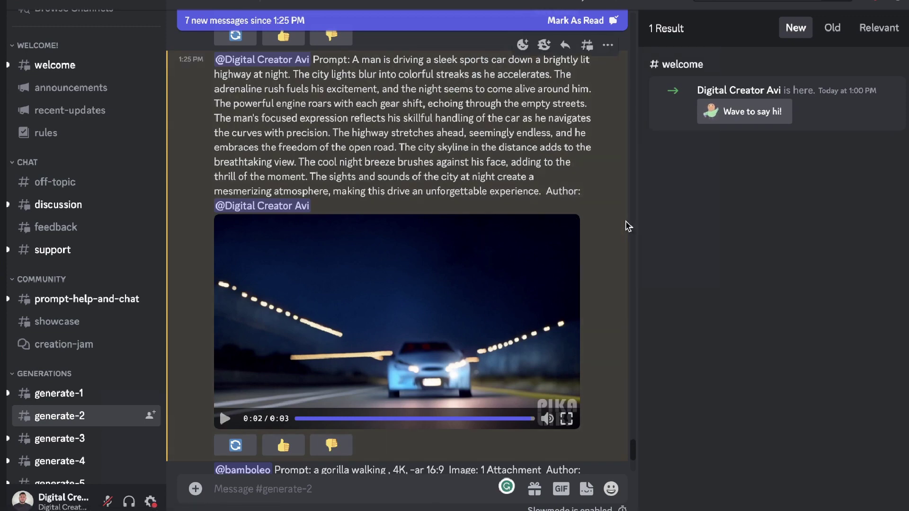
Submit ChatGPT's man-surfing description as a /create prompt in generate-2, without the leading arguments and the opening quotation mark.
scroll(628, 226, down, 8)
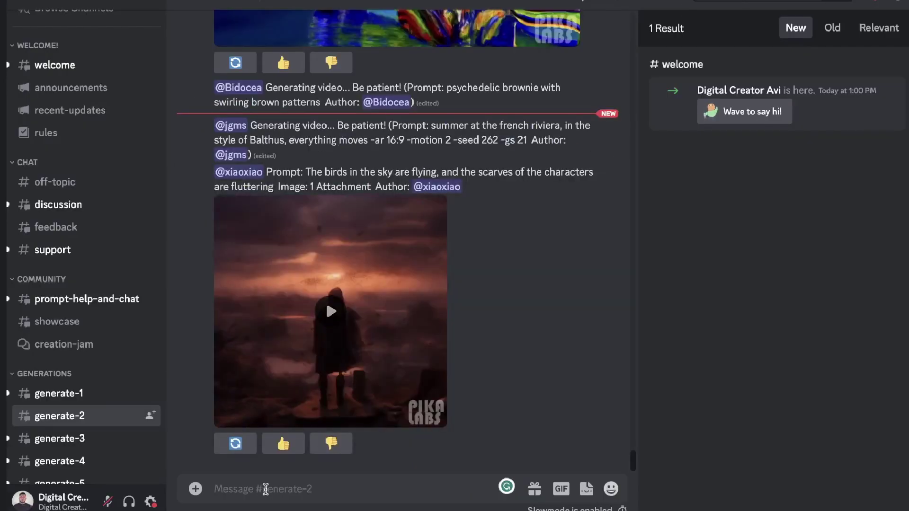
text(/)
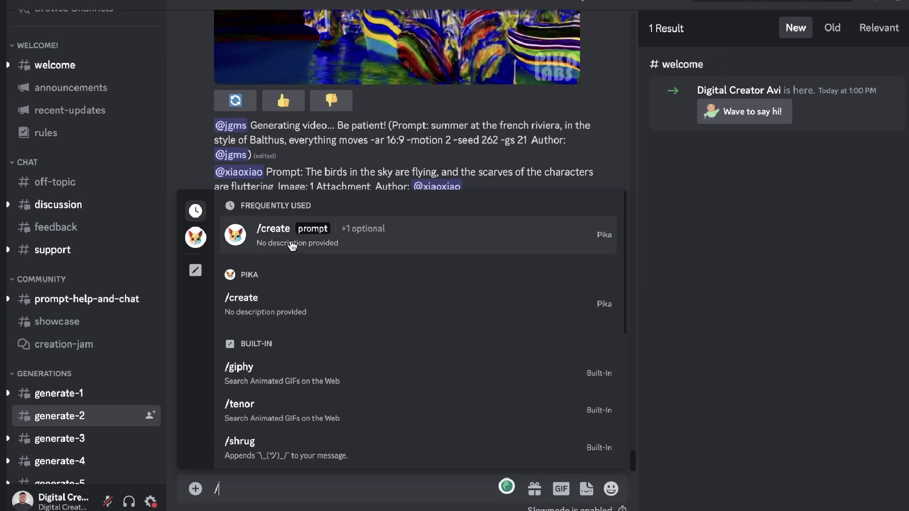
click(292, 246)
key(ctrl+v)
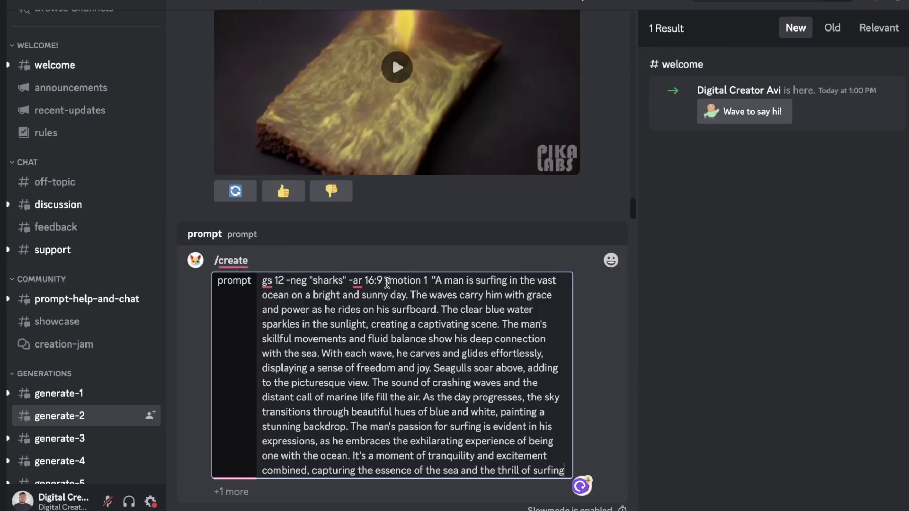
click(436, 280)
key(BackSpace)
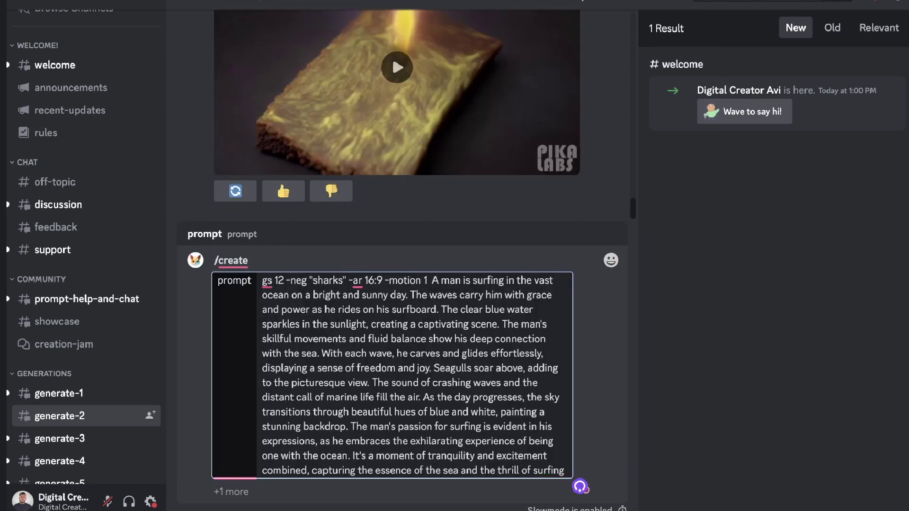
key(Return)
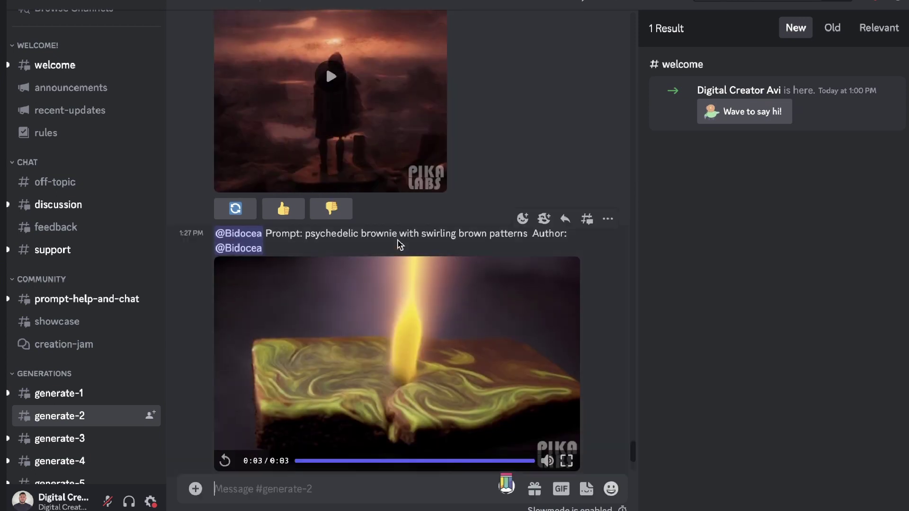
Look through the newest generate-2 posts and scrub through the psychedelic brownie video, playing it near its end.
click(380, 224)
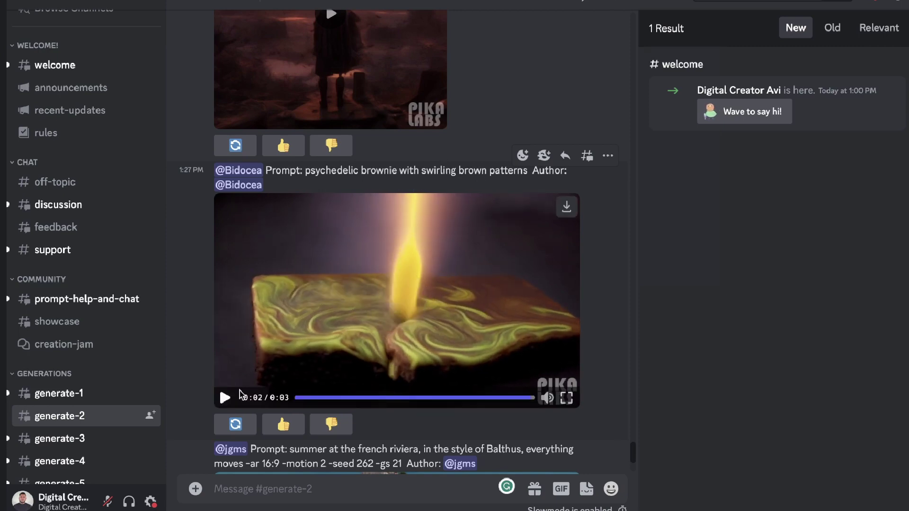
click(356, 398)
scroll(463, 282, down, 10)
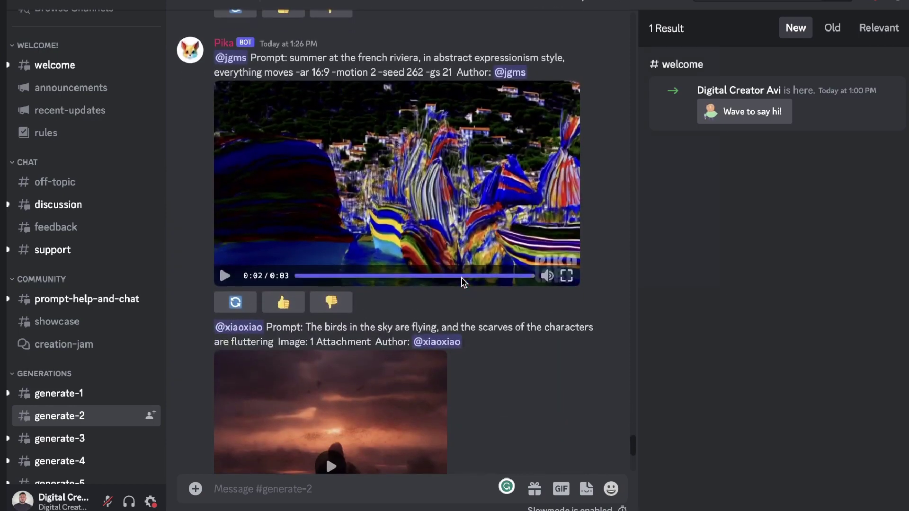
scroll(463, 282, down, 5)
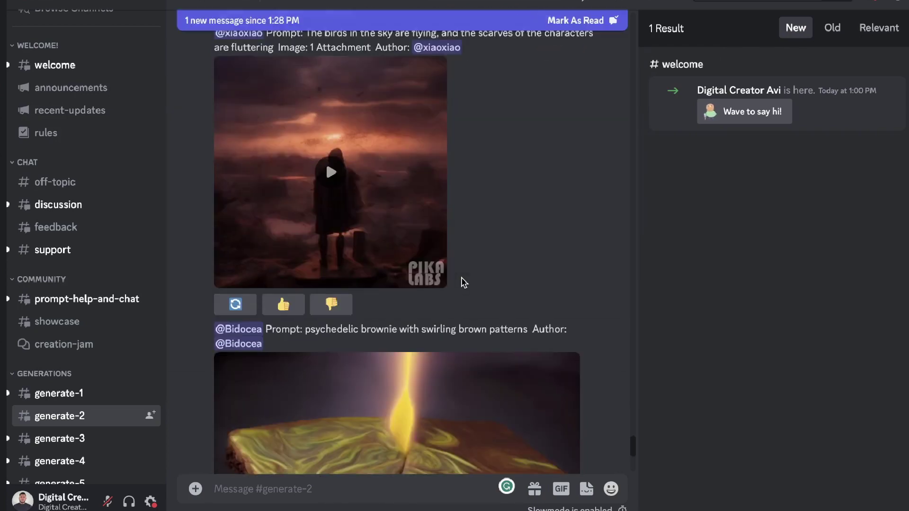
scroll(463, 282, down, 3)
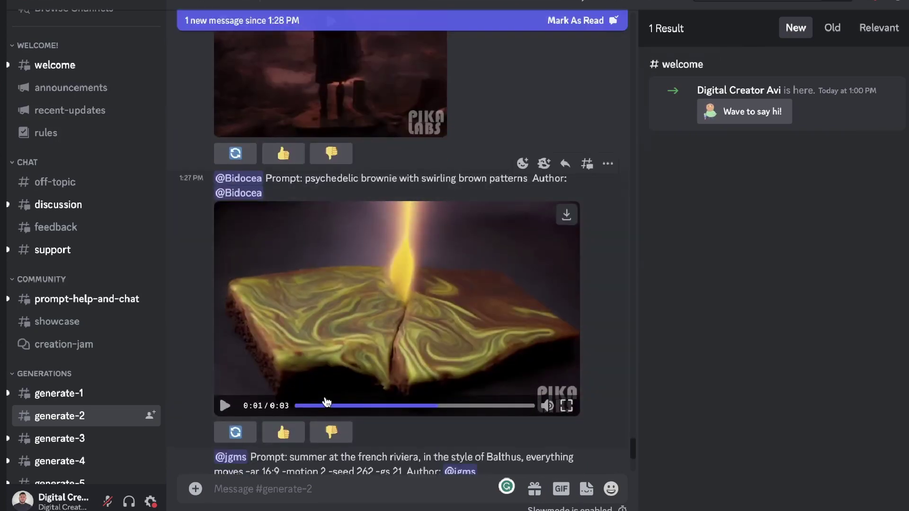
drag(327, 402, 464, 405)
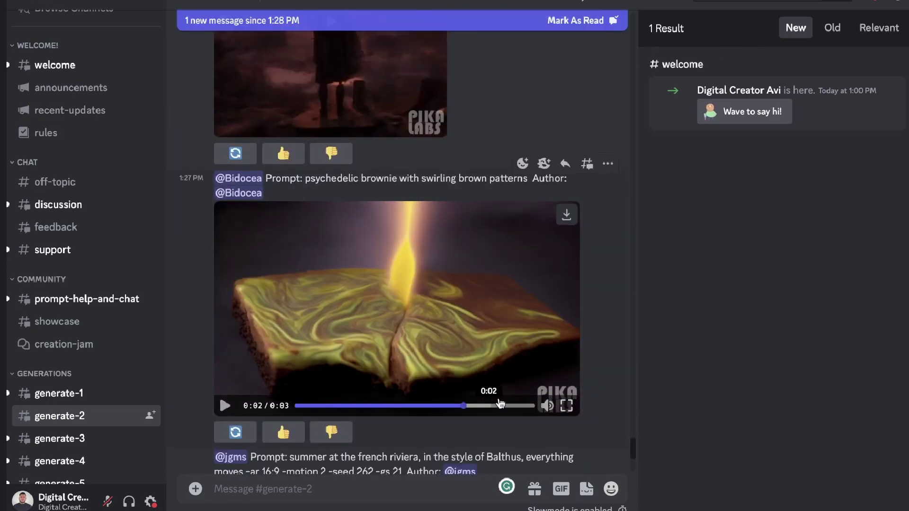
click(508, 404)
click(225, 406)
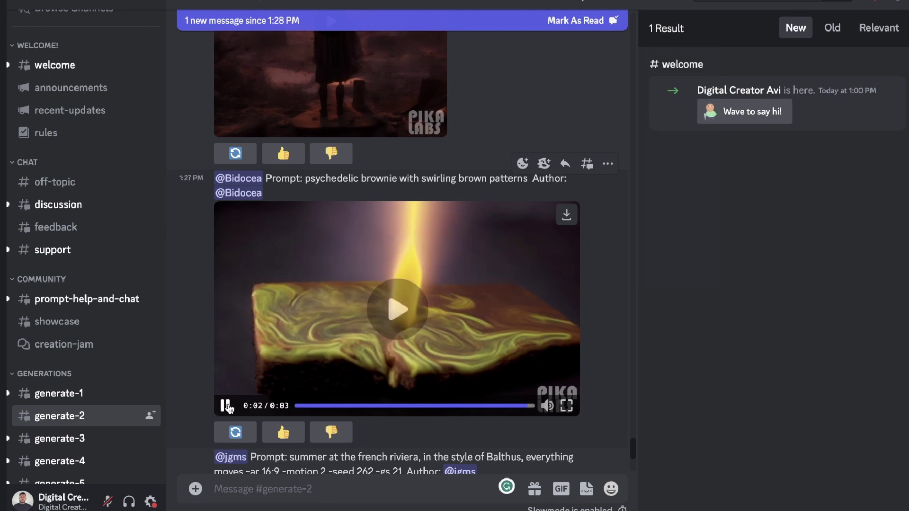
Look through the generate-2 posts for the video generated from the man-surfing prompt.
scroll(466, 265, up, 10)
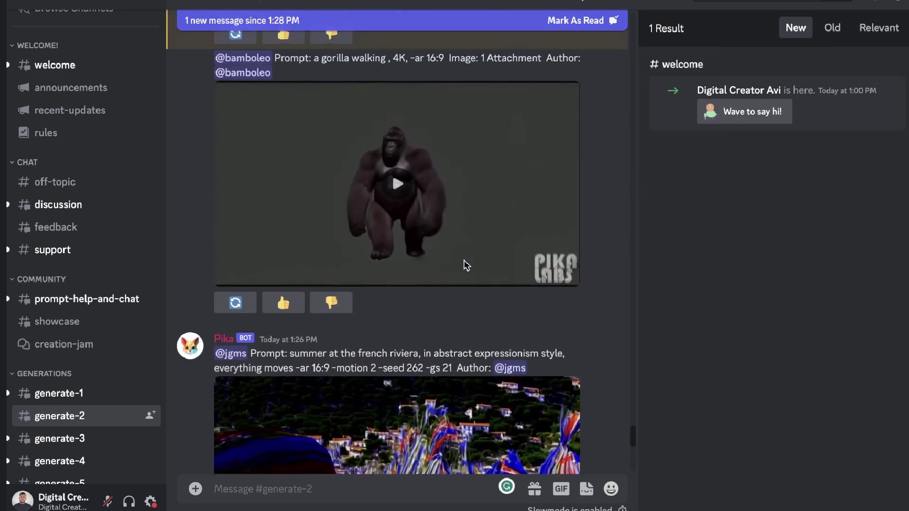
scroll(466, 265, up, 6)
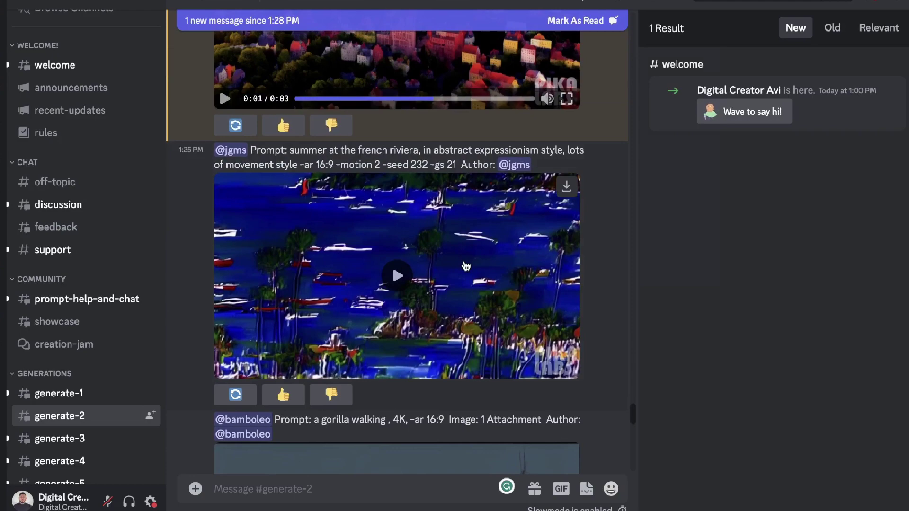
scroll(467, 265, up, 10)
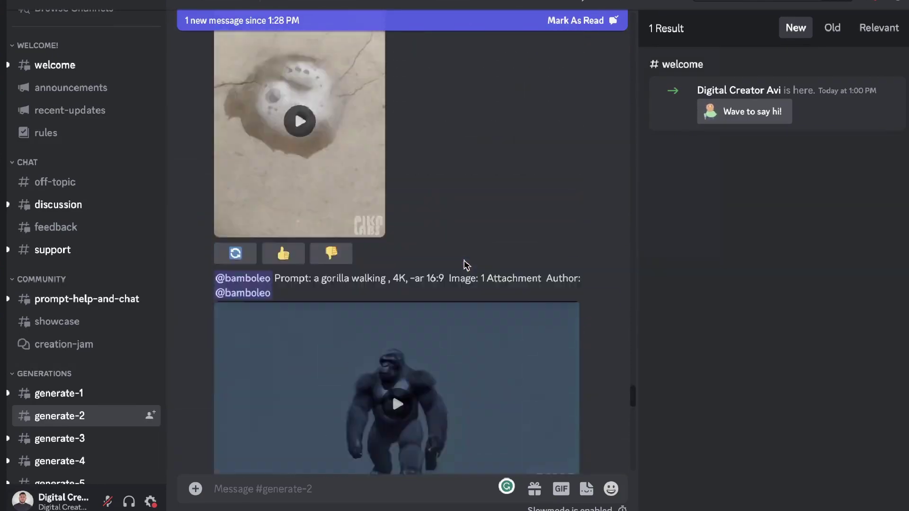
scroll(465, 264, up, 1)
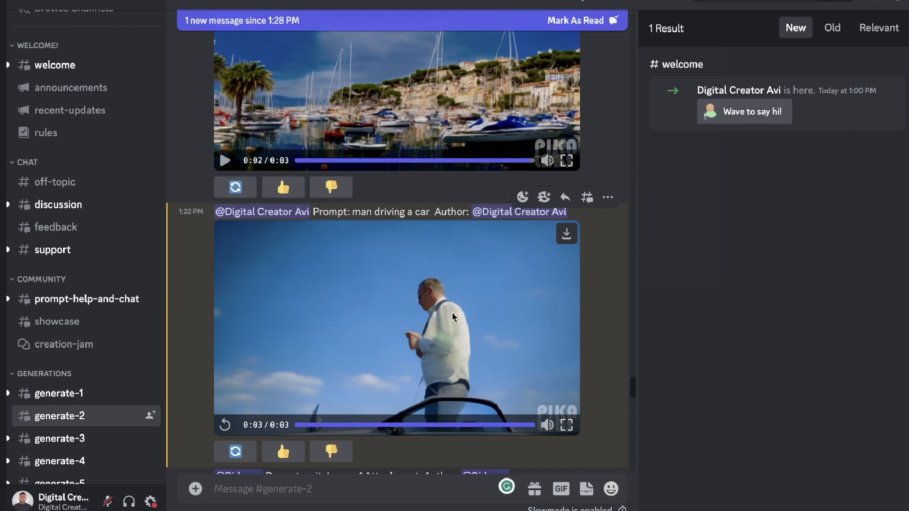
scroll(449, 338, up, 10)
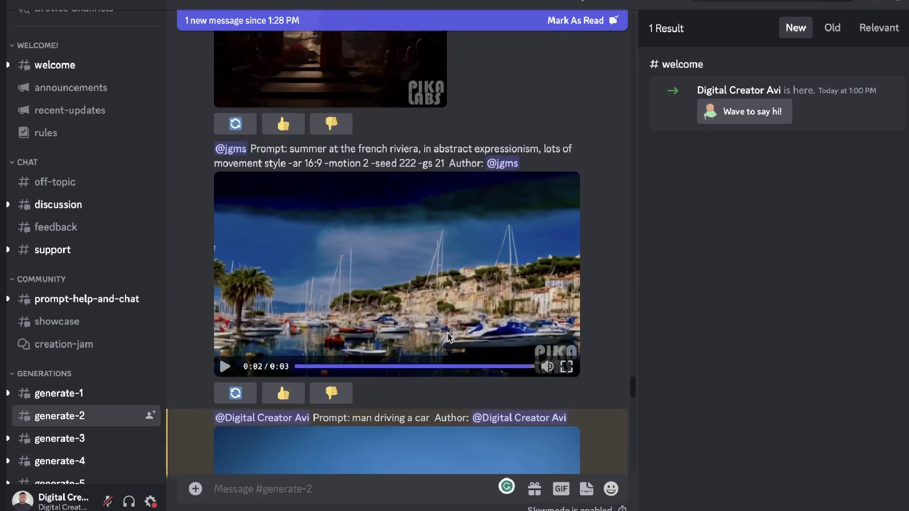
scroll(450, 338, up, 10)
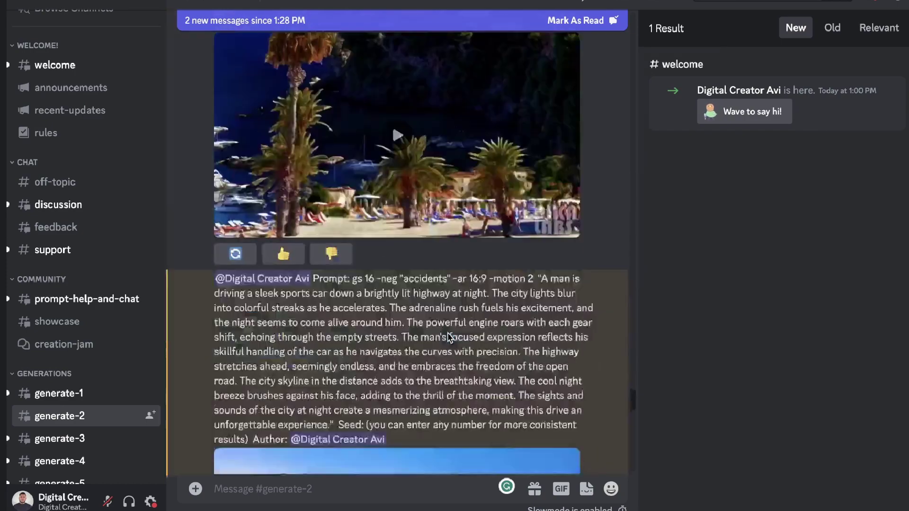
scroll(449, 337, down, 5)
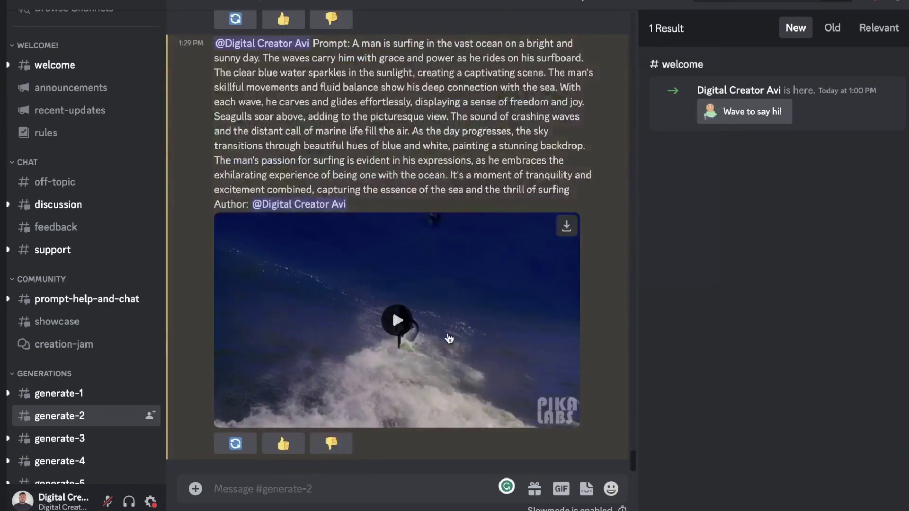
scroll(448, 337, up, 2)
scroll(448, 337, down, 2)
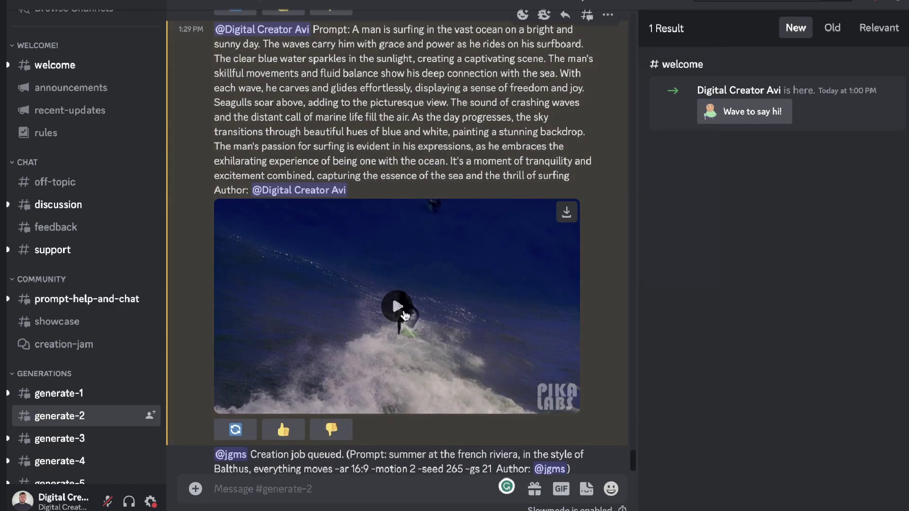
Play the surfing video several times in its post and once from the downloaded MP4 in the desktop video player.
click(403, 313)
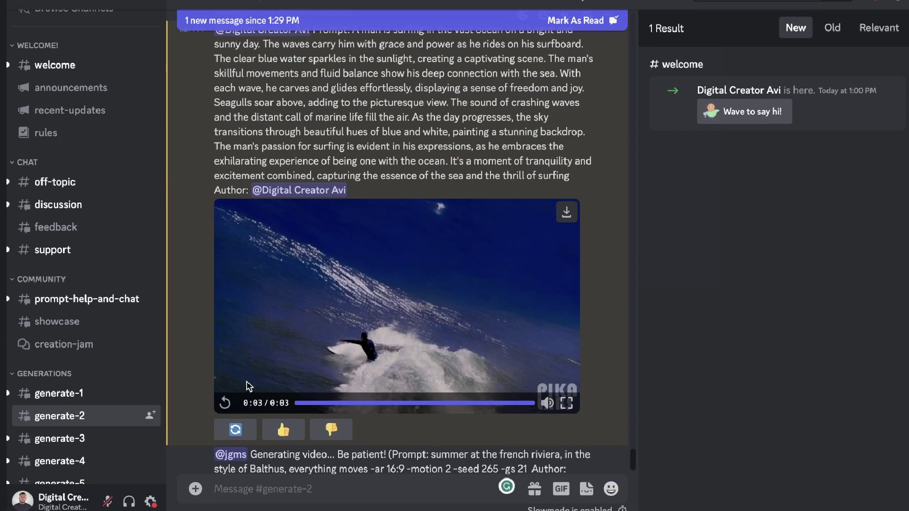
click(227, 403)
click(398, 288)
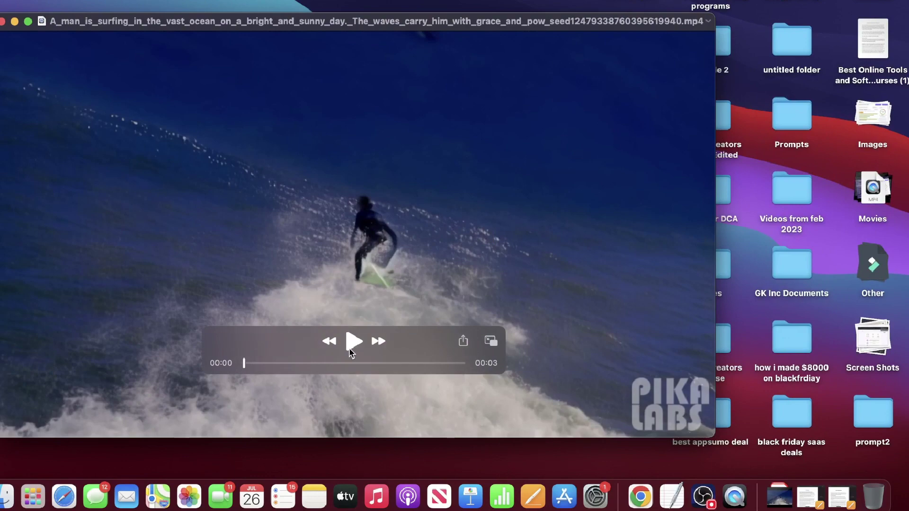
click(353, 343)
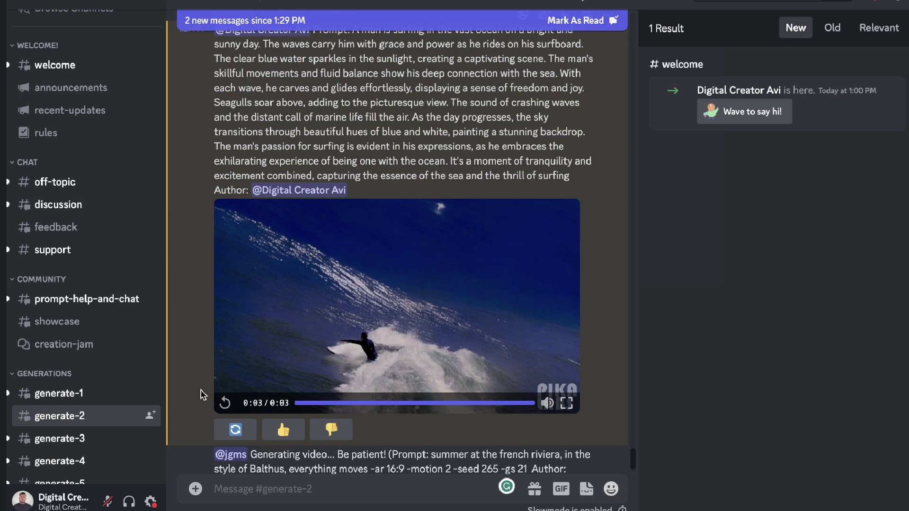
click(225, 403)
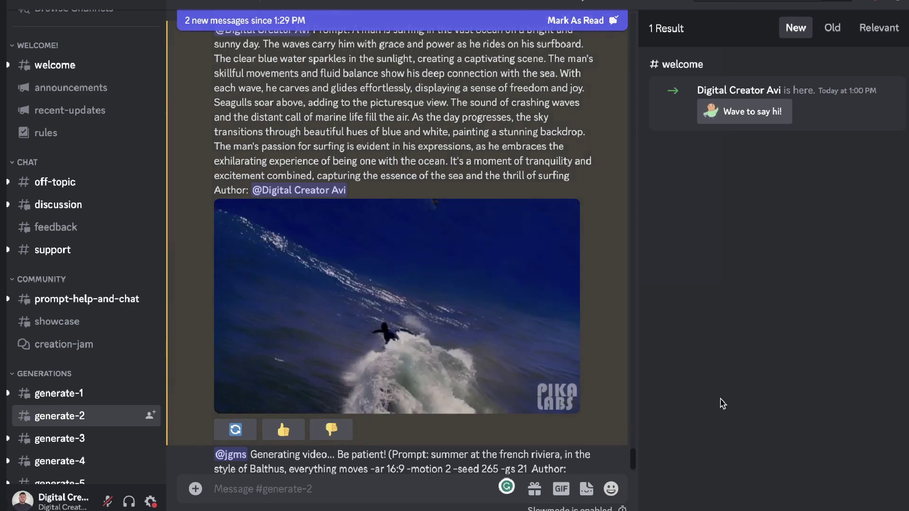